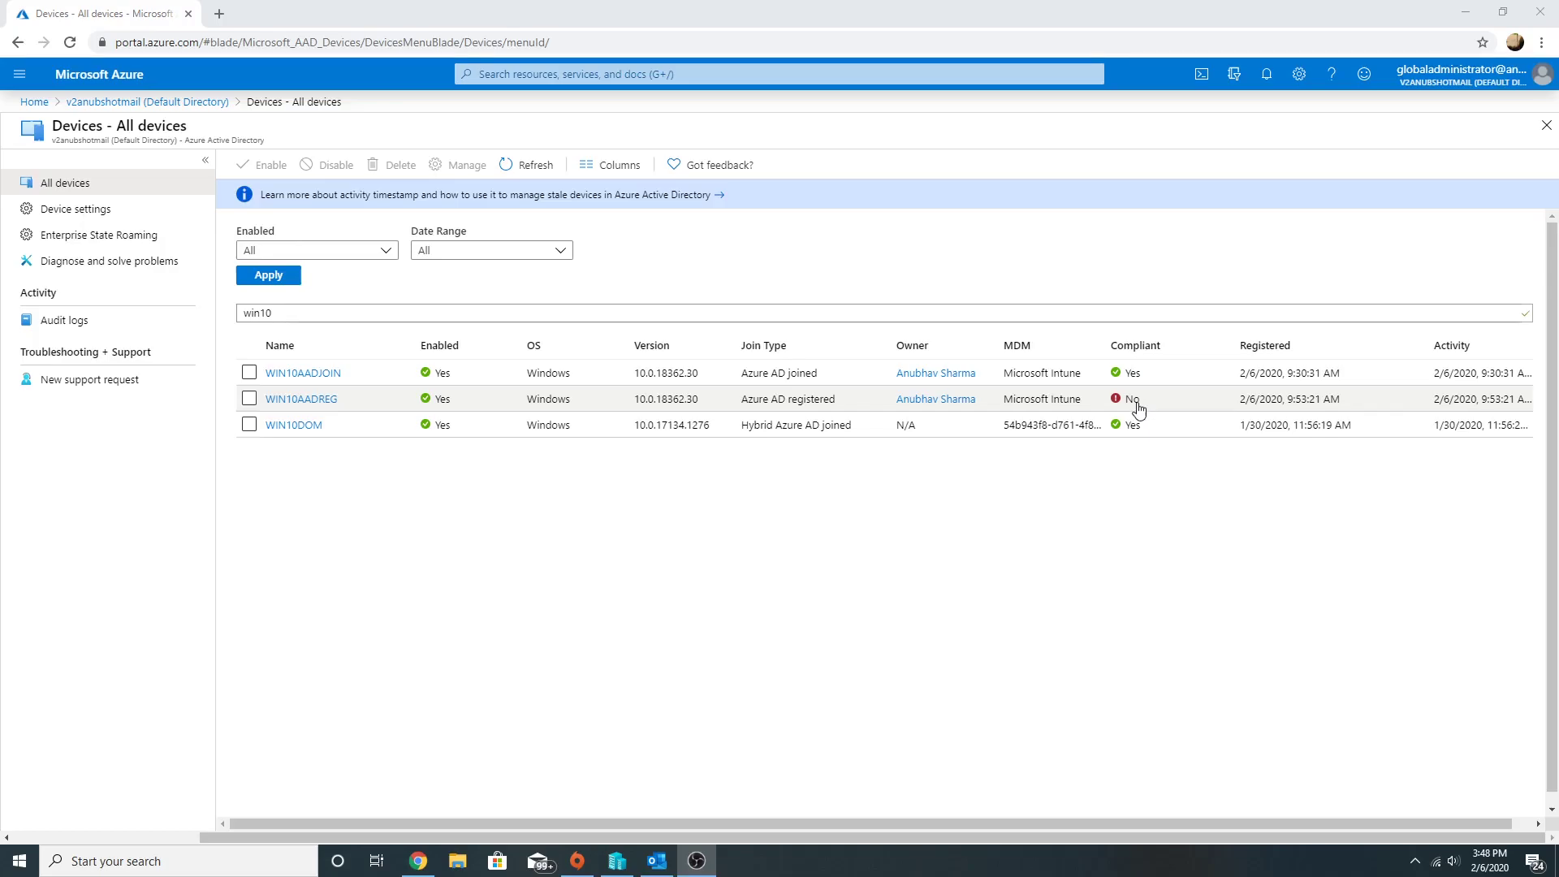
Step: Connect to the win10AADRegistered virtual machine from Hyper-V Manager
left_click(633, 862)
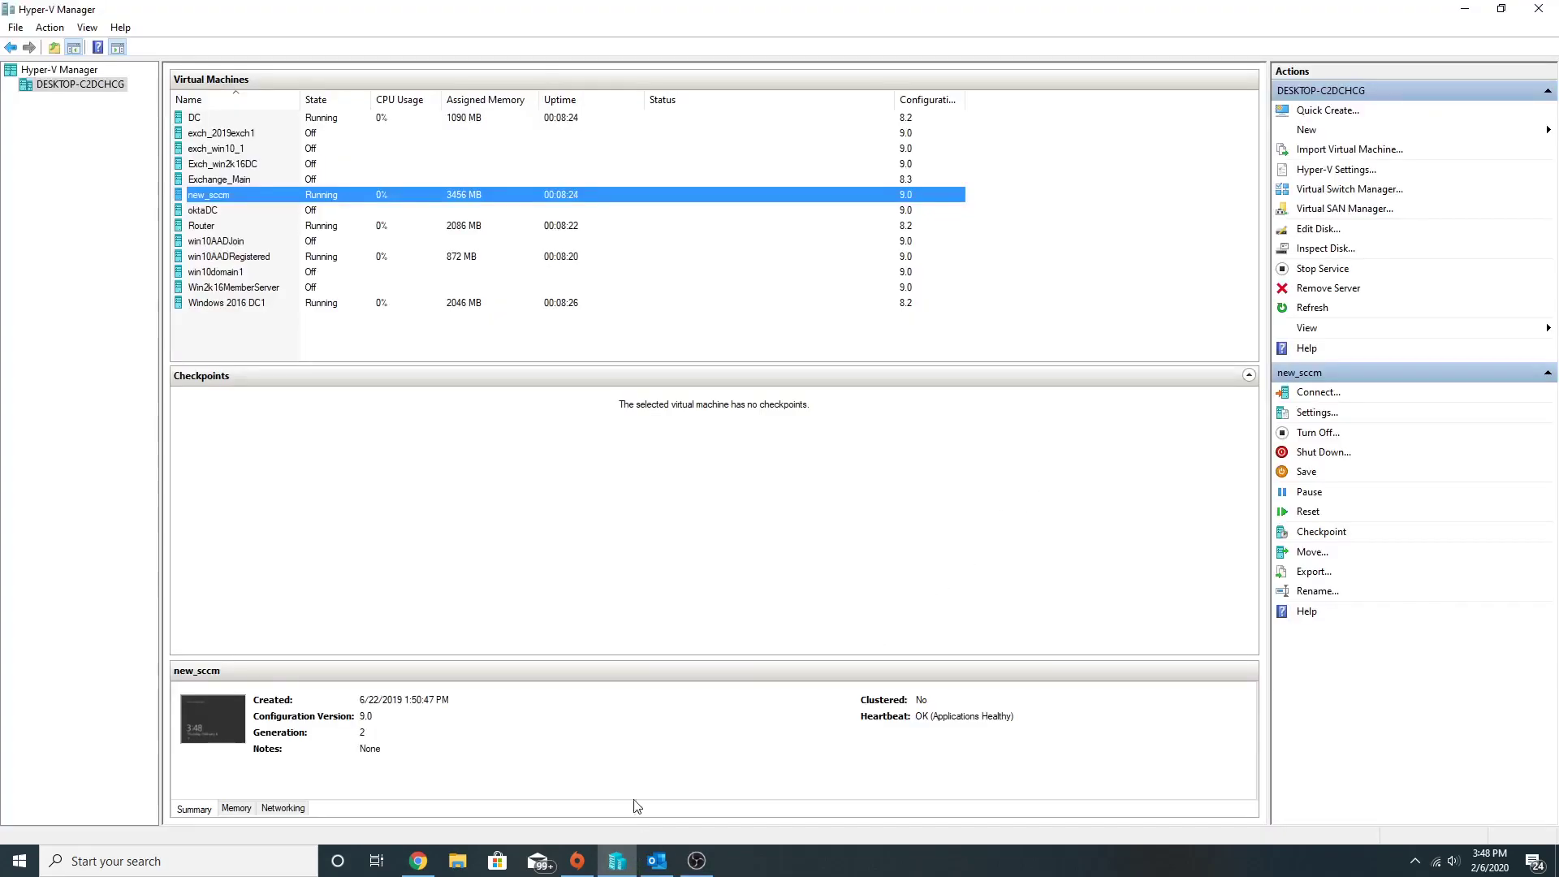
left_click(261, 256)
right_click(257, 256)
key("Escape")
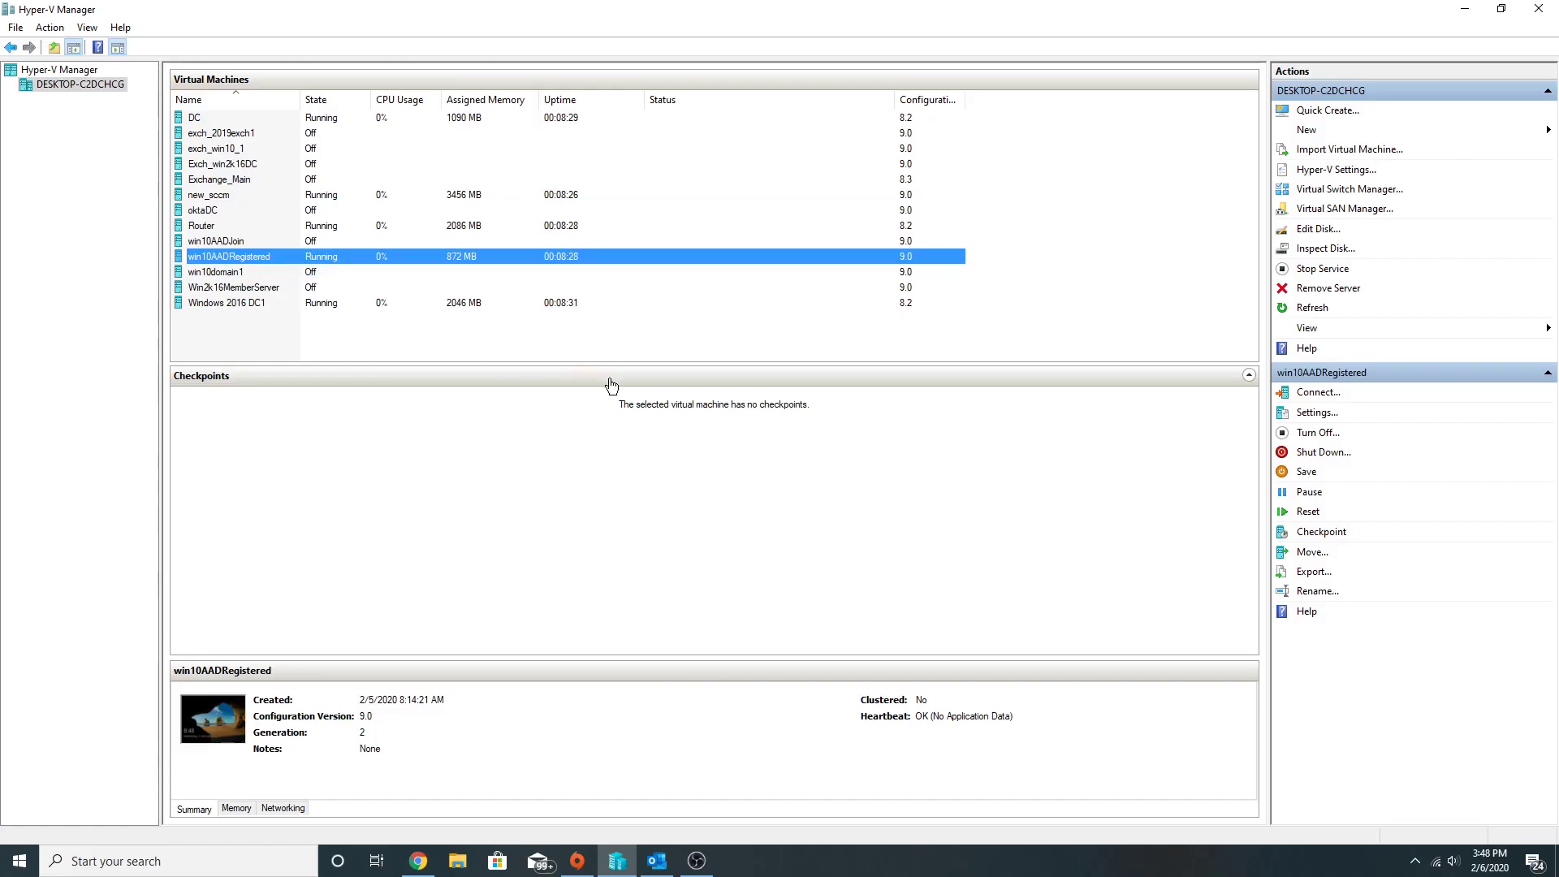
left_click(1086, 385)
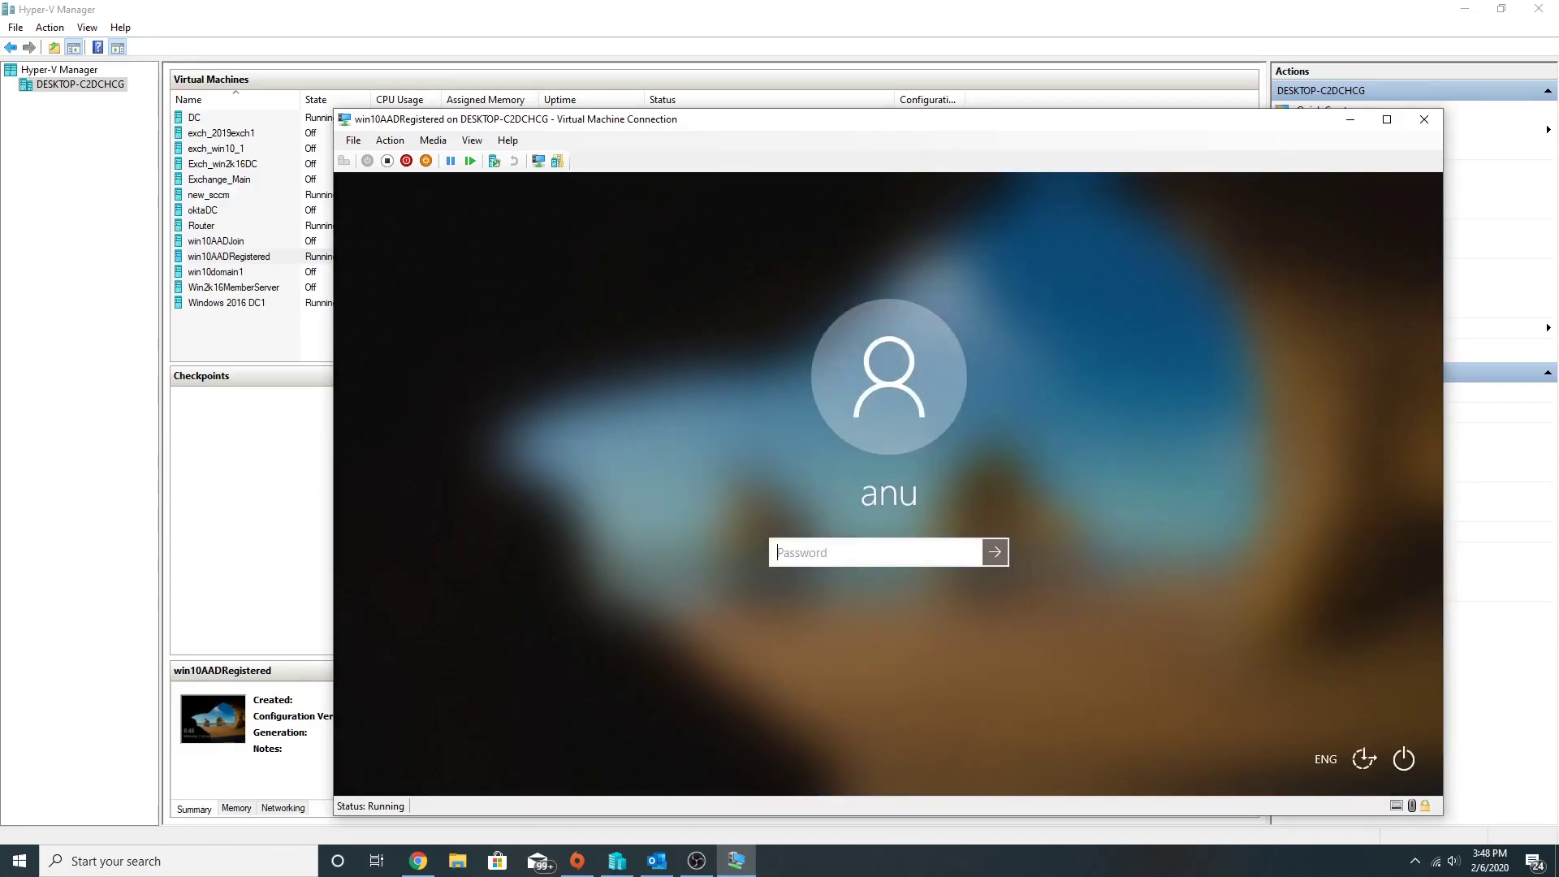
Step: Sign in to the VM's Windows desktop with the account password and launch Edge
type("**********")
key("Return")
key("Return")
type("**")
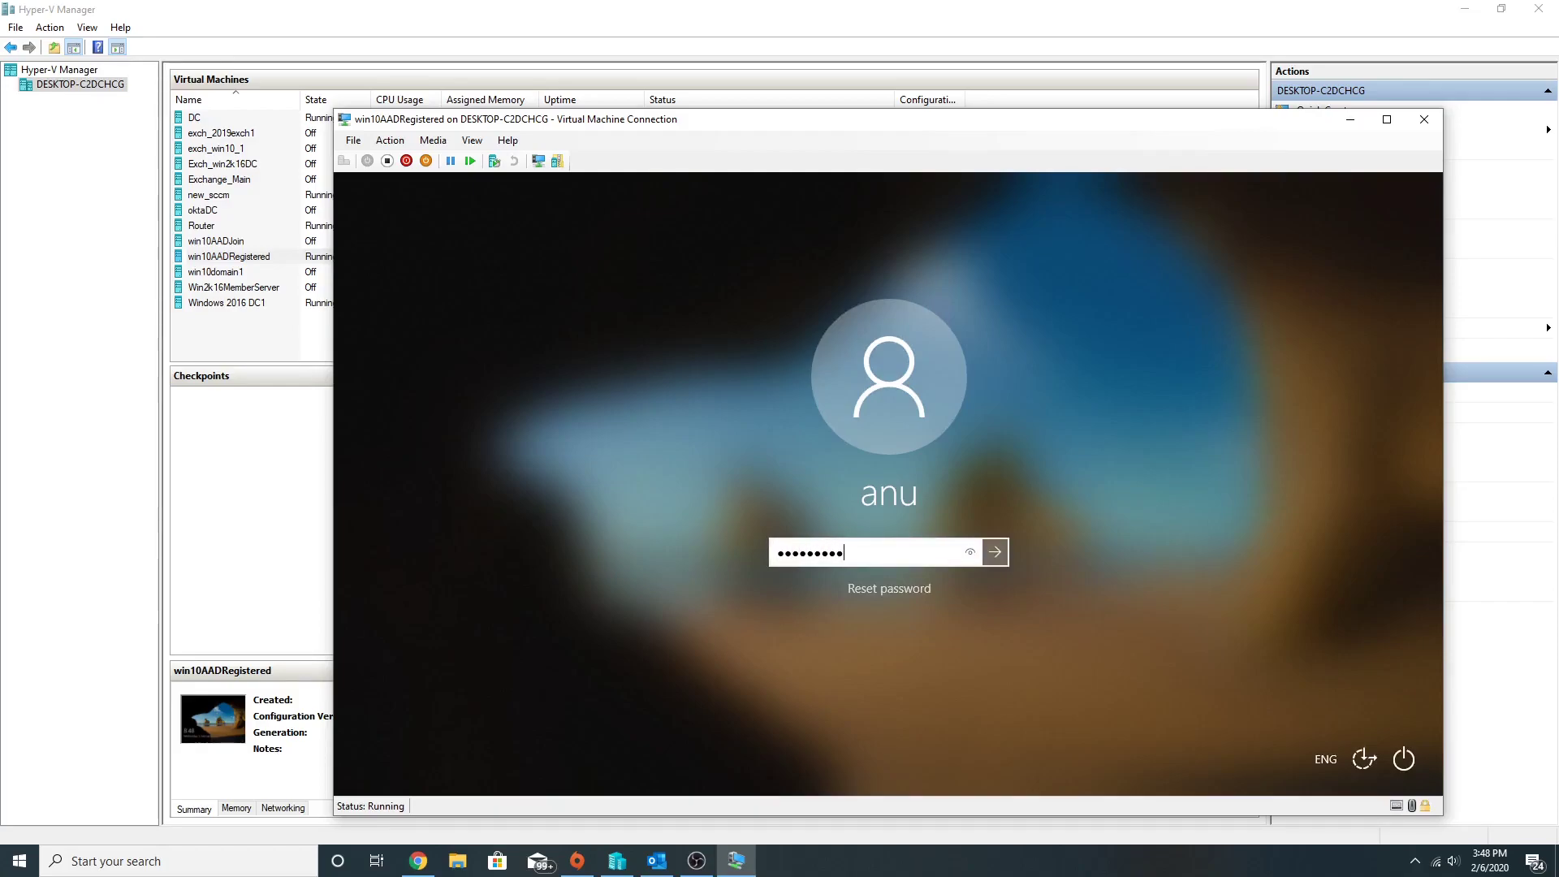
key("Return")
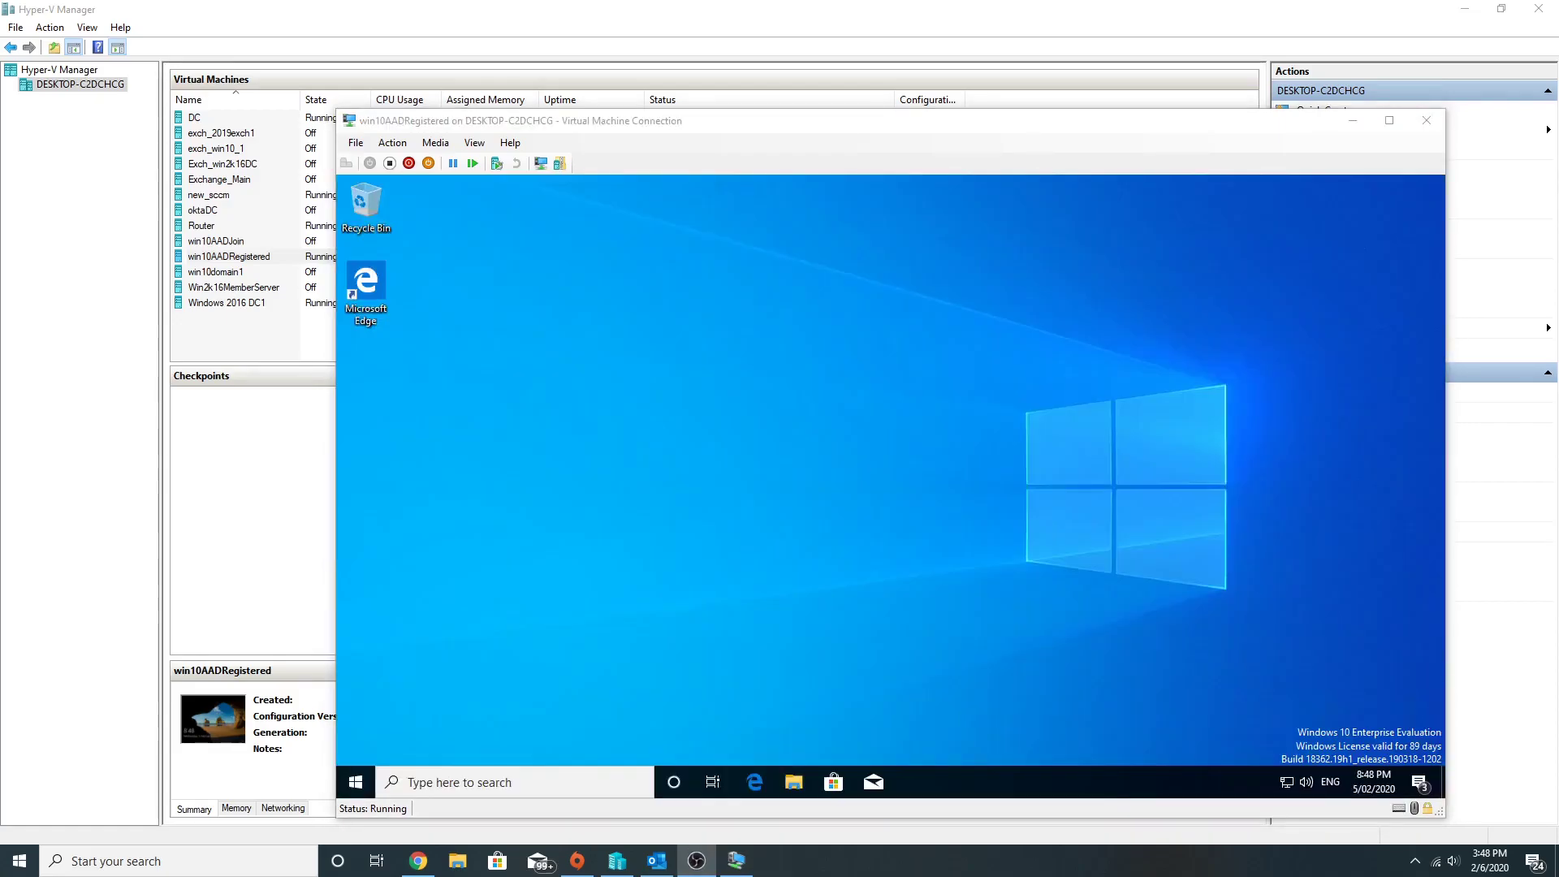
left_click(754, 782)
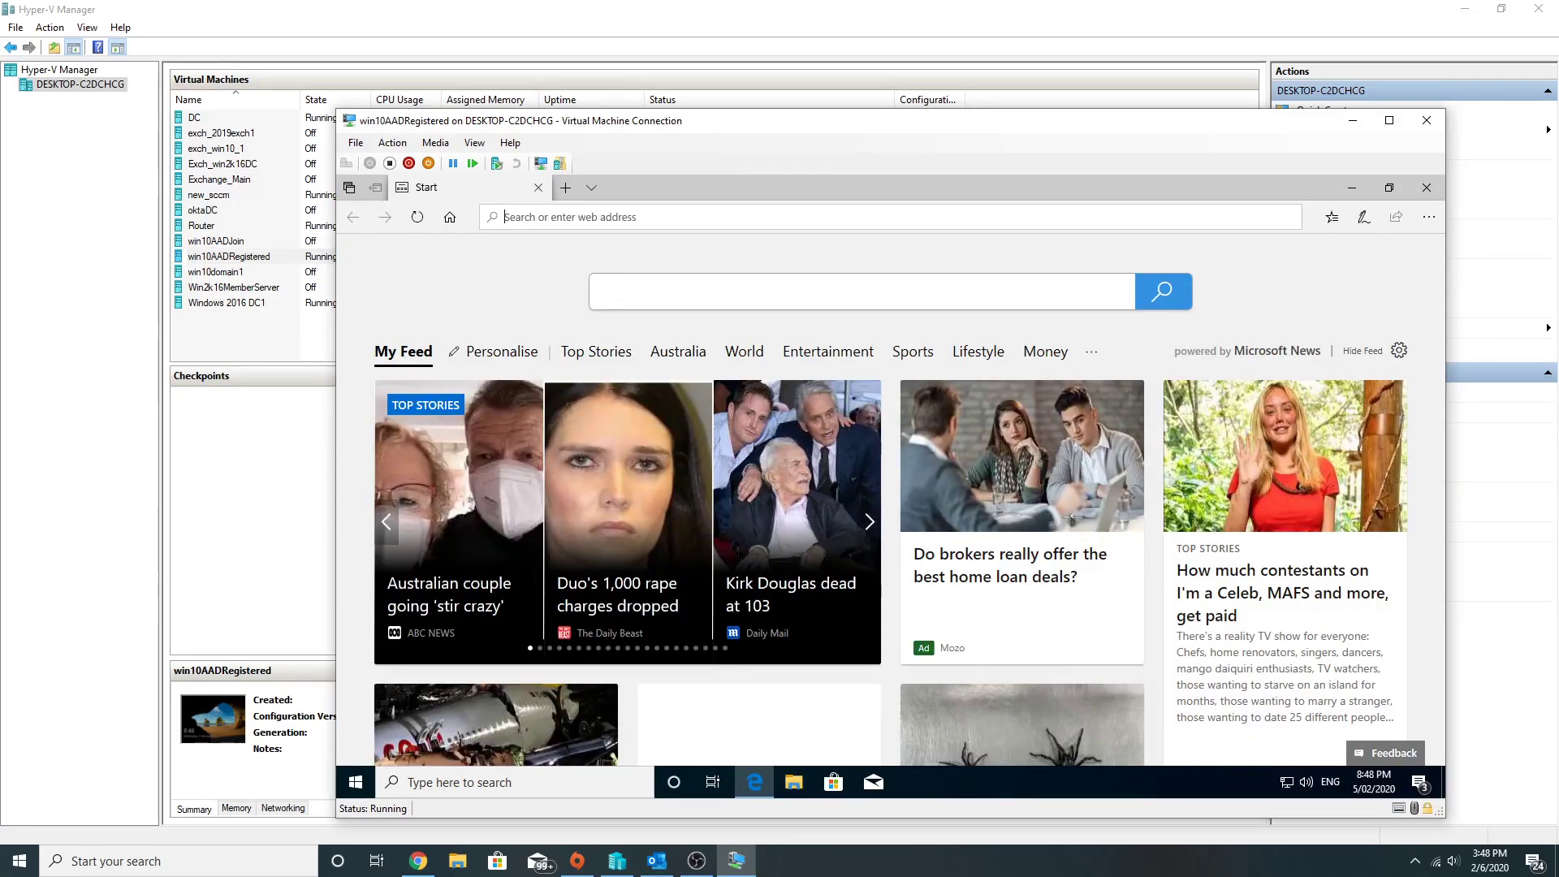
Step: Load Outlook on the web in the VM, check the signed-in account panel, then close Edge
type("outlook.office.com/mail/inbox")
key("Return")
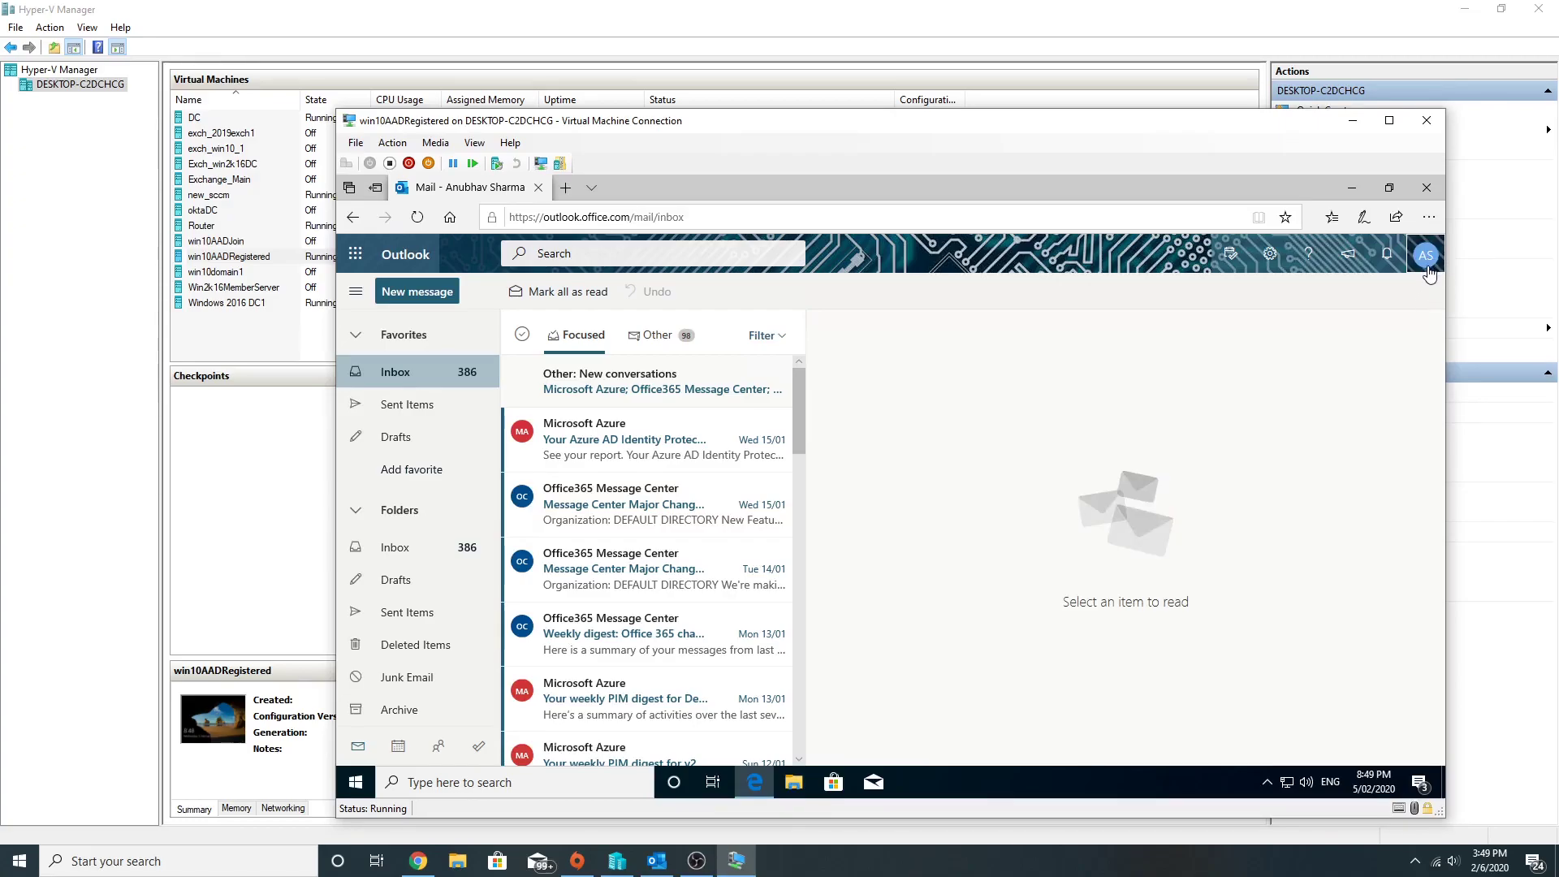
left_click(1427, 268)
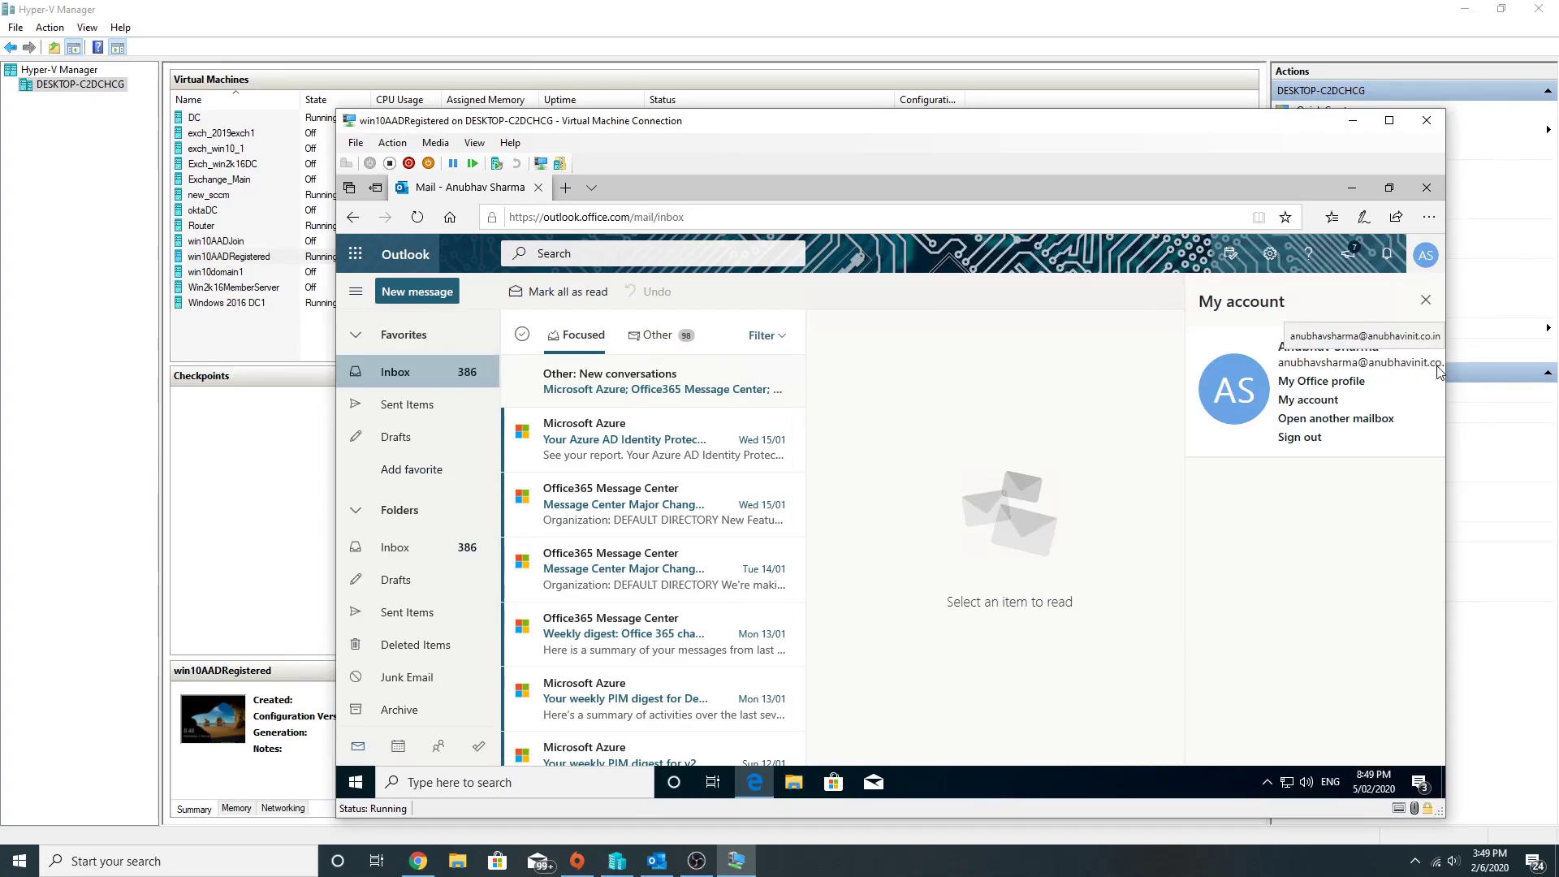
left_click(1424, 300)
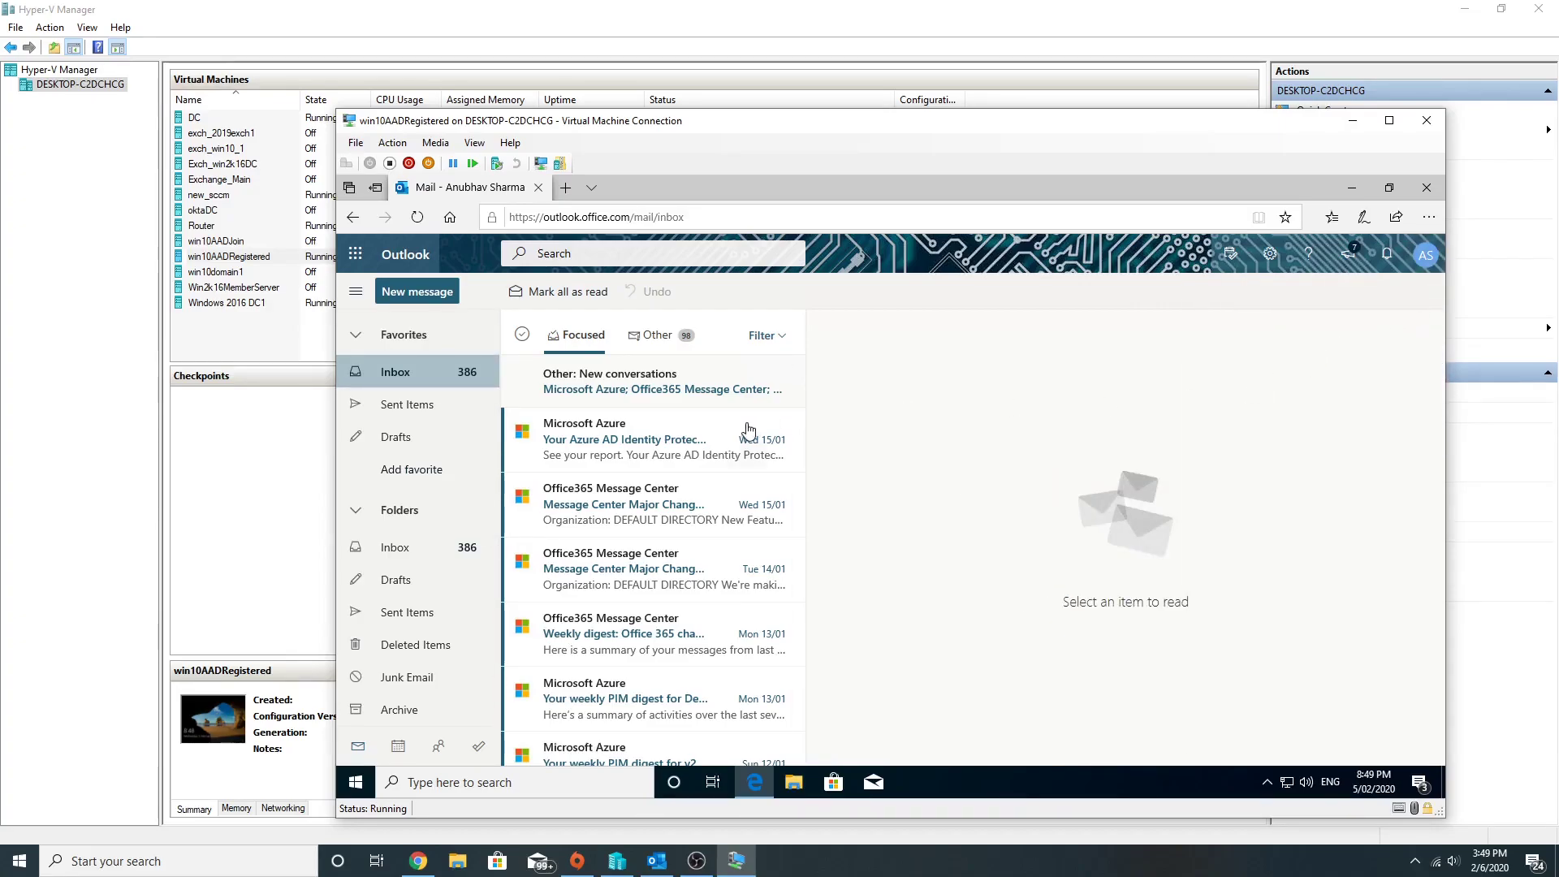
left_click(1426, 187)
Step: Close the VM connection and open the Compliance win 10 - Test policy under Intune Device compliance
left_click(1426, 120)
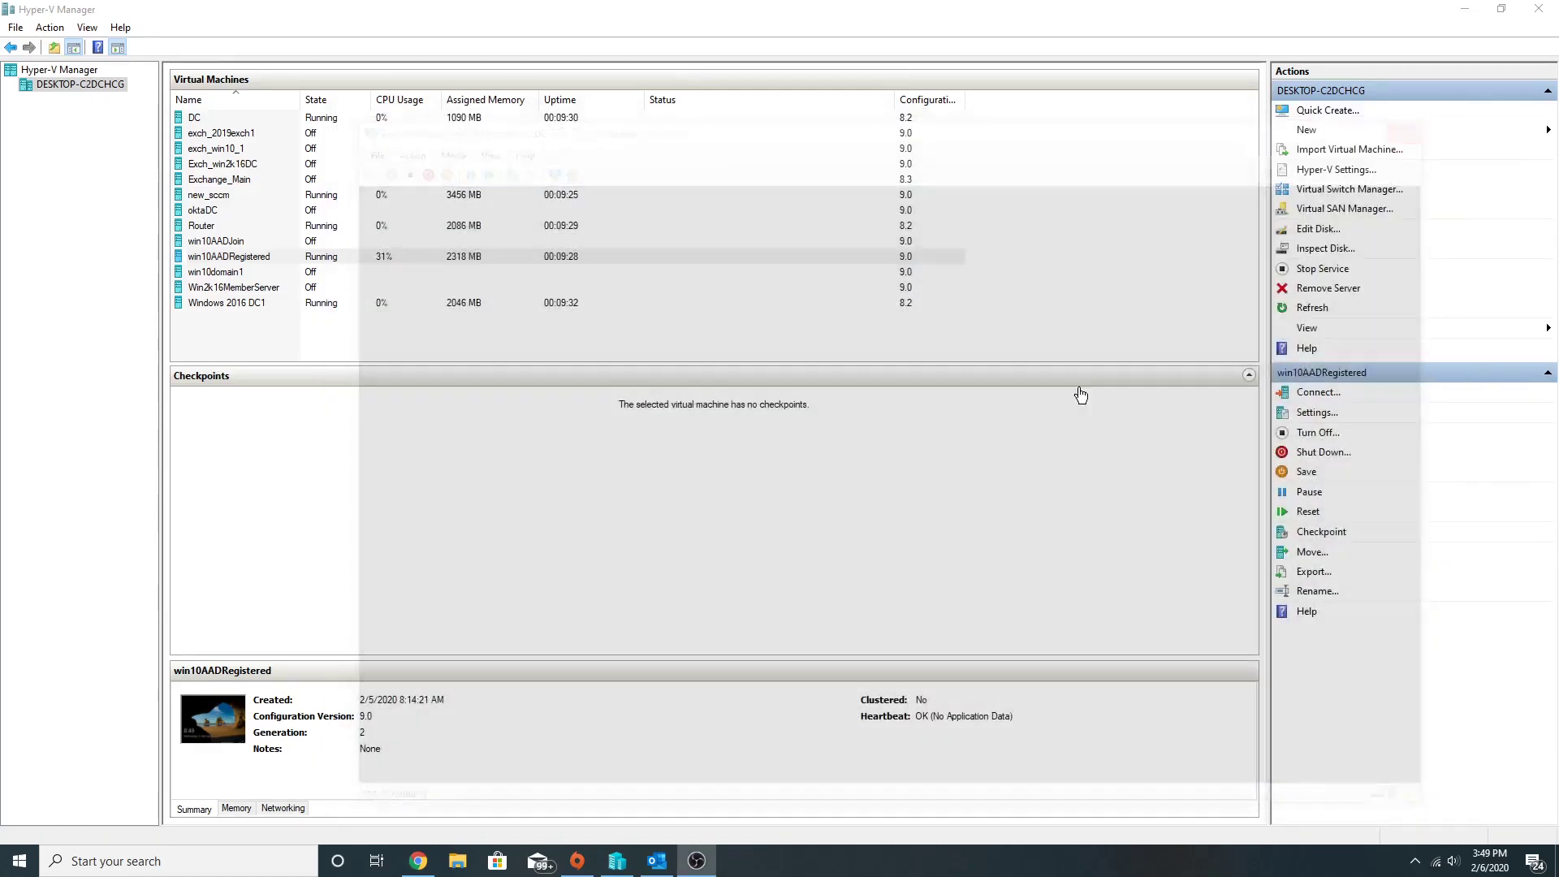
left_click(418, 861)
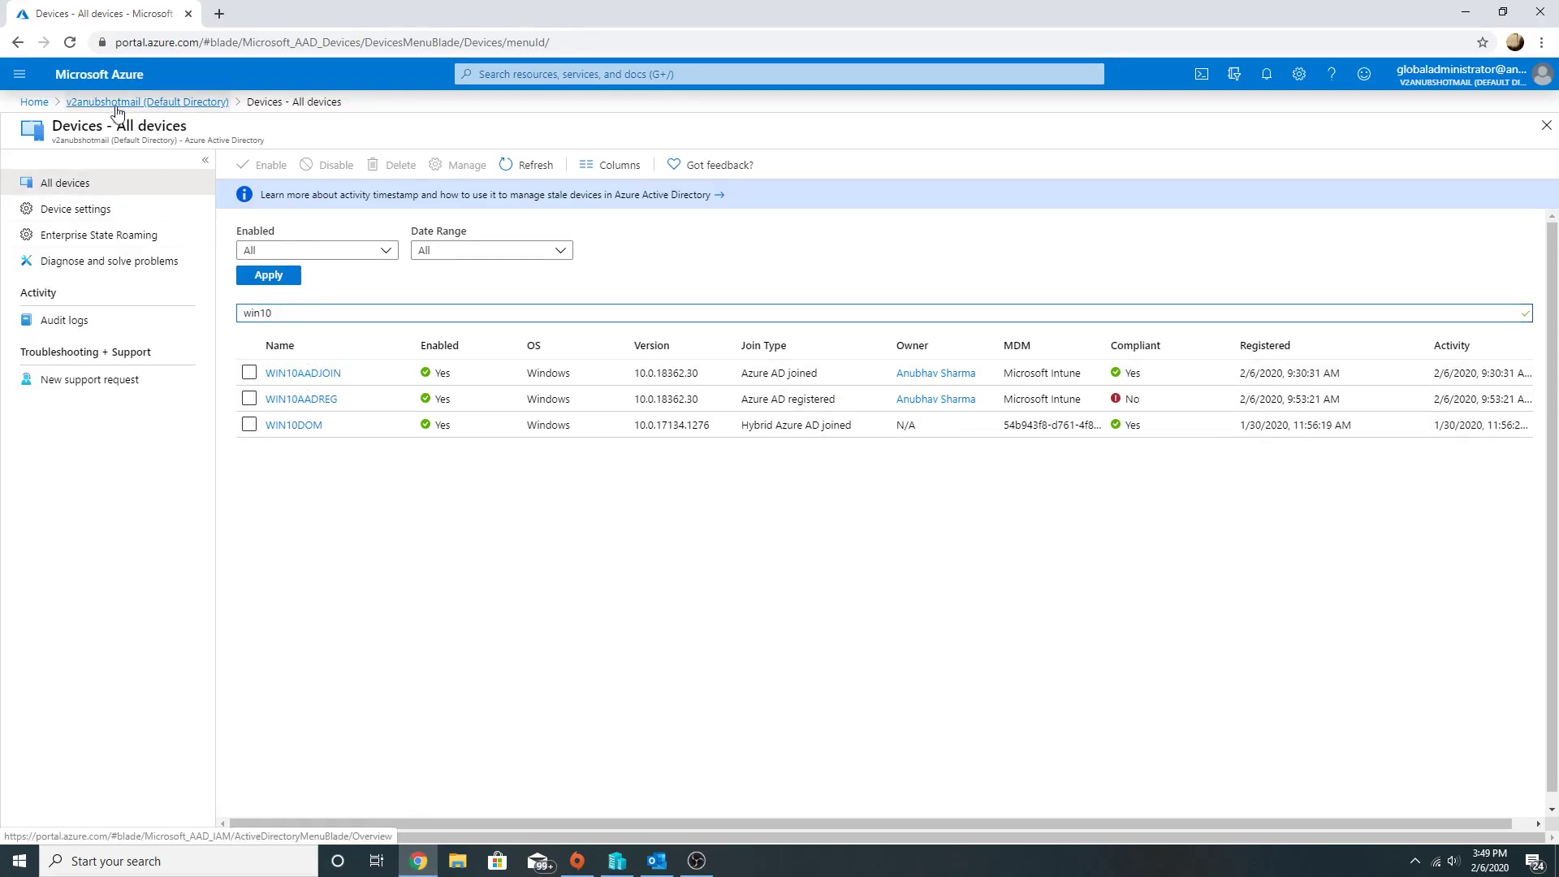
left_click(34, 101)
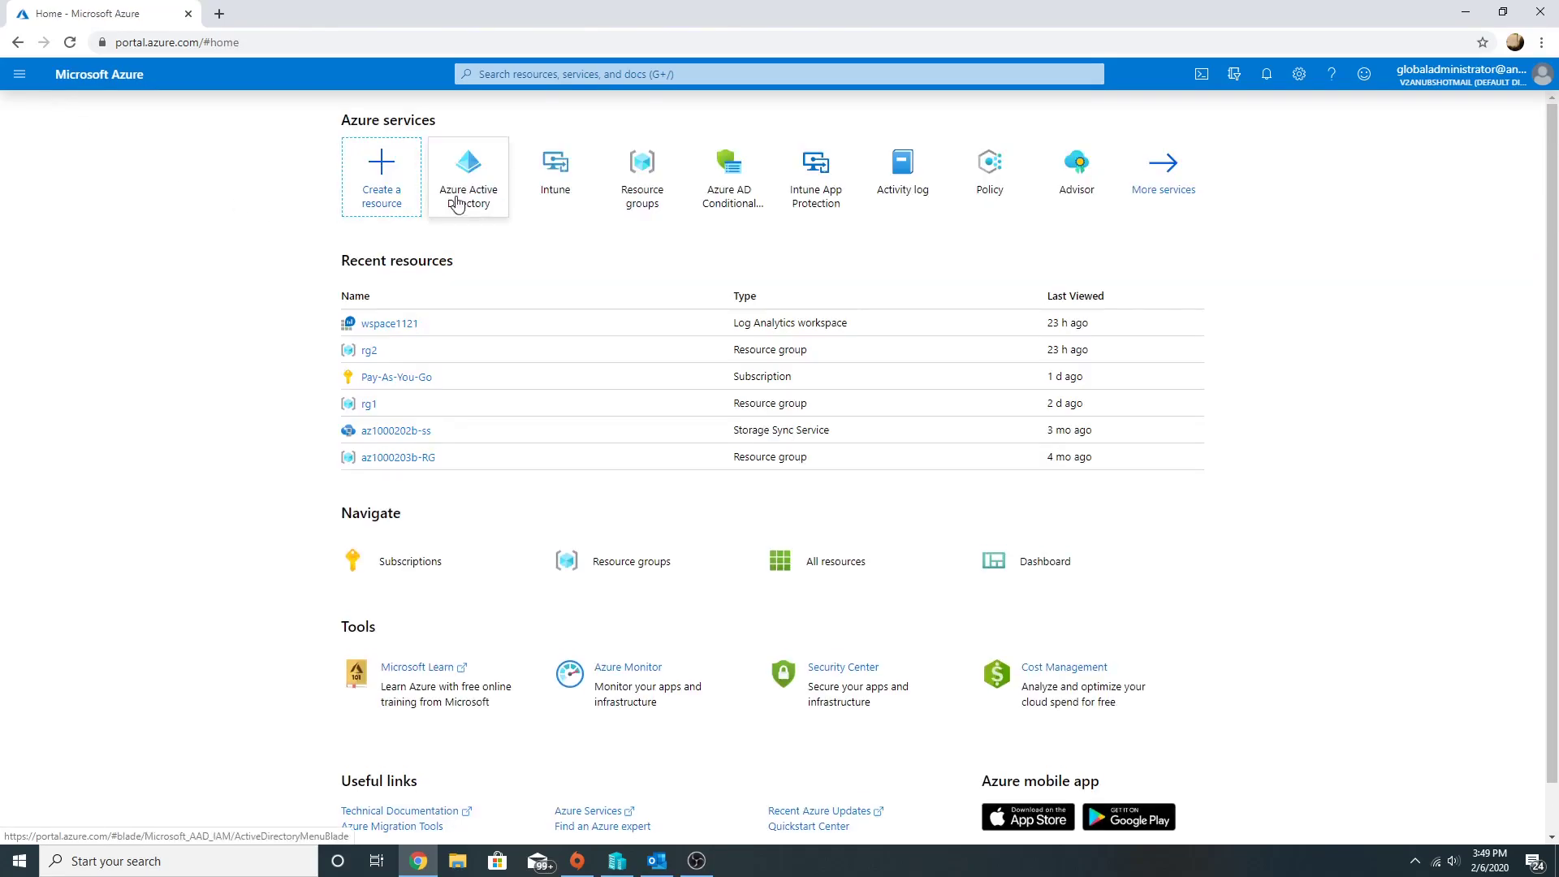
left_click(555, 171)
left_click(107, 311)
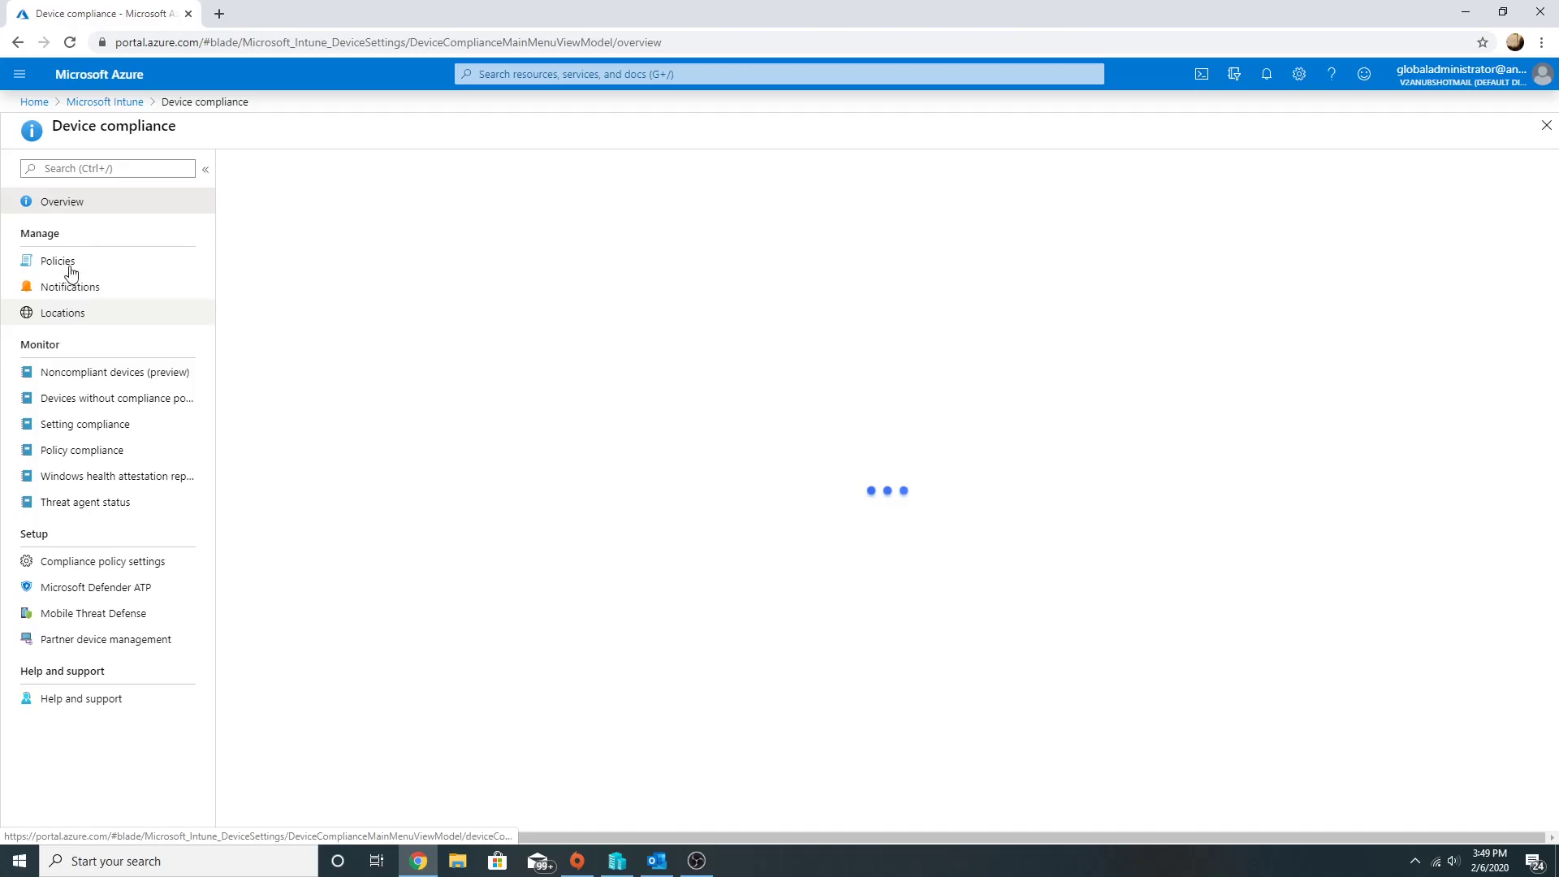
left_click(70, 269)
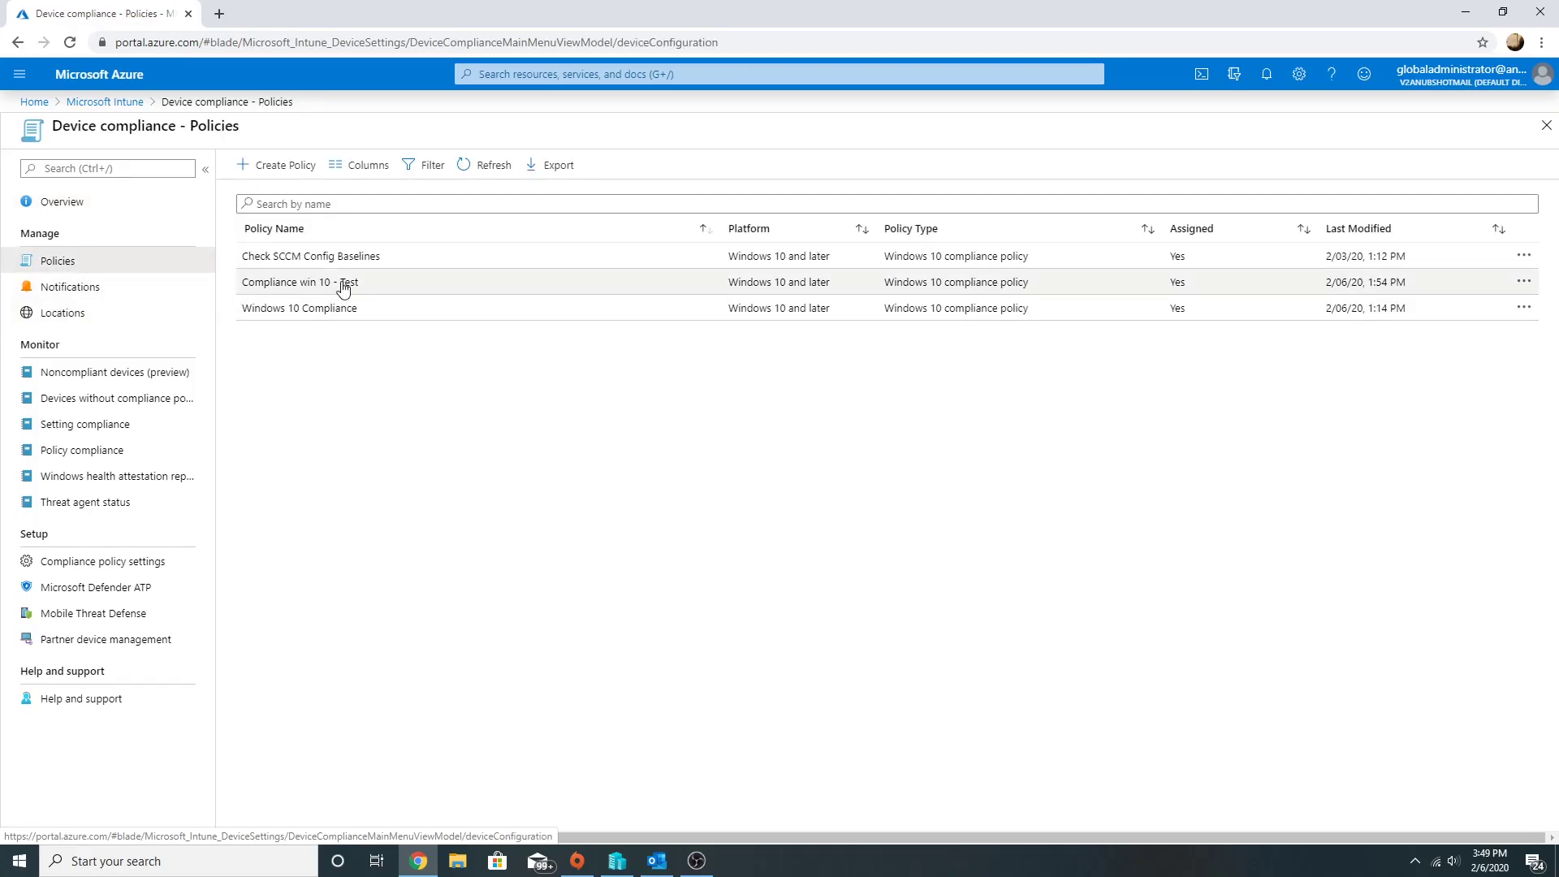
left_click(343, 285)
Step: Review its System Security firewall requirement, noncompliance actions, and AAD_registered_win10 assignment
left_click(124, 263)
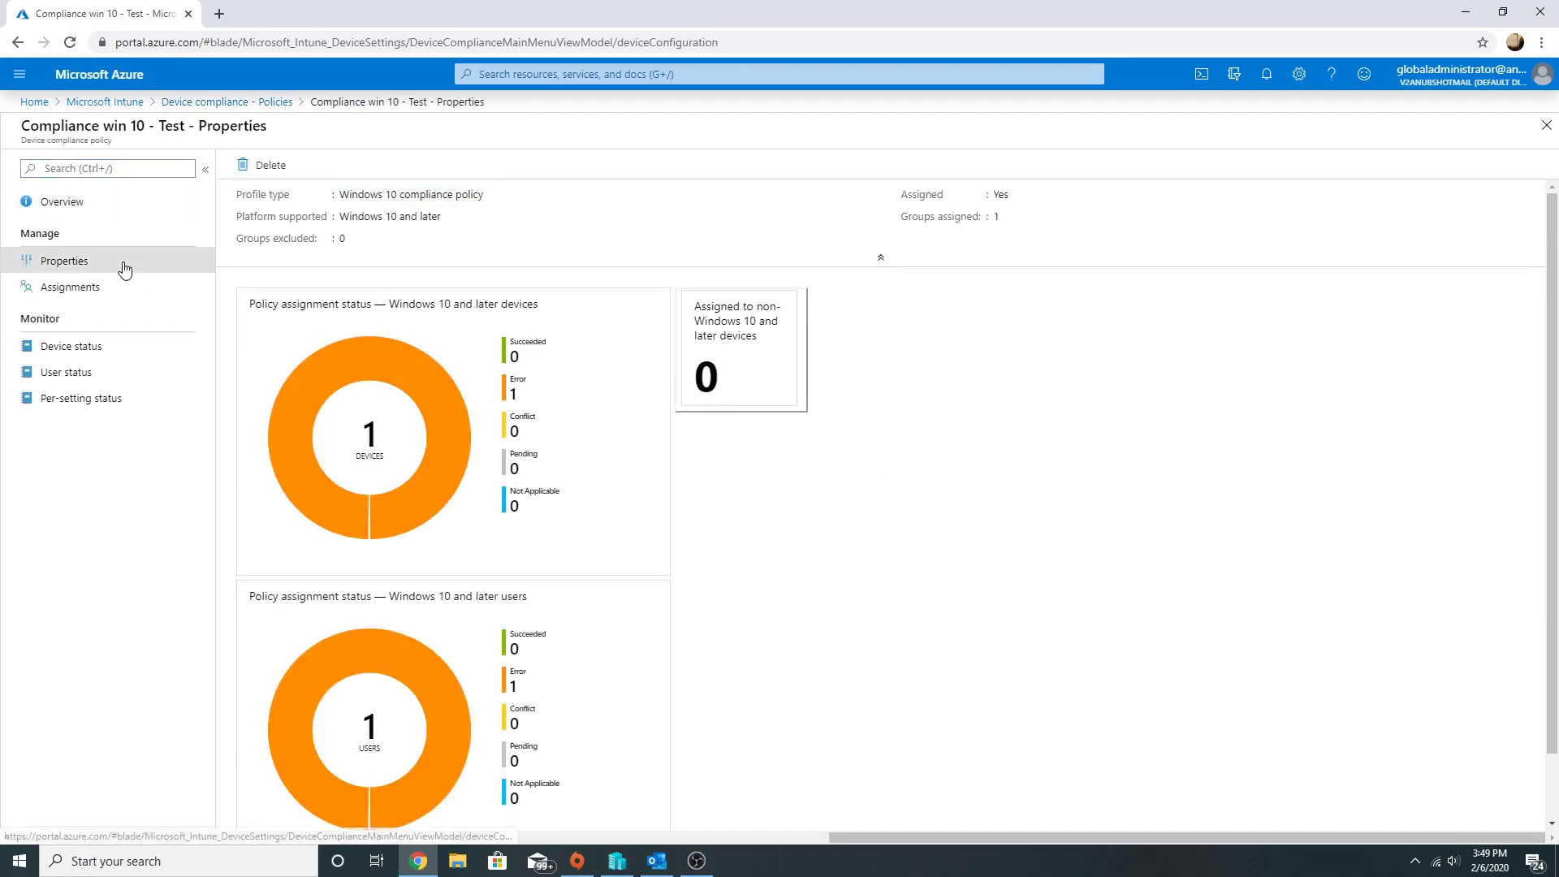
left_click(317, 391)
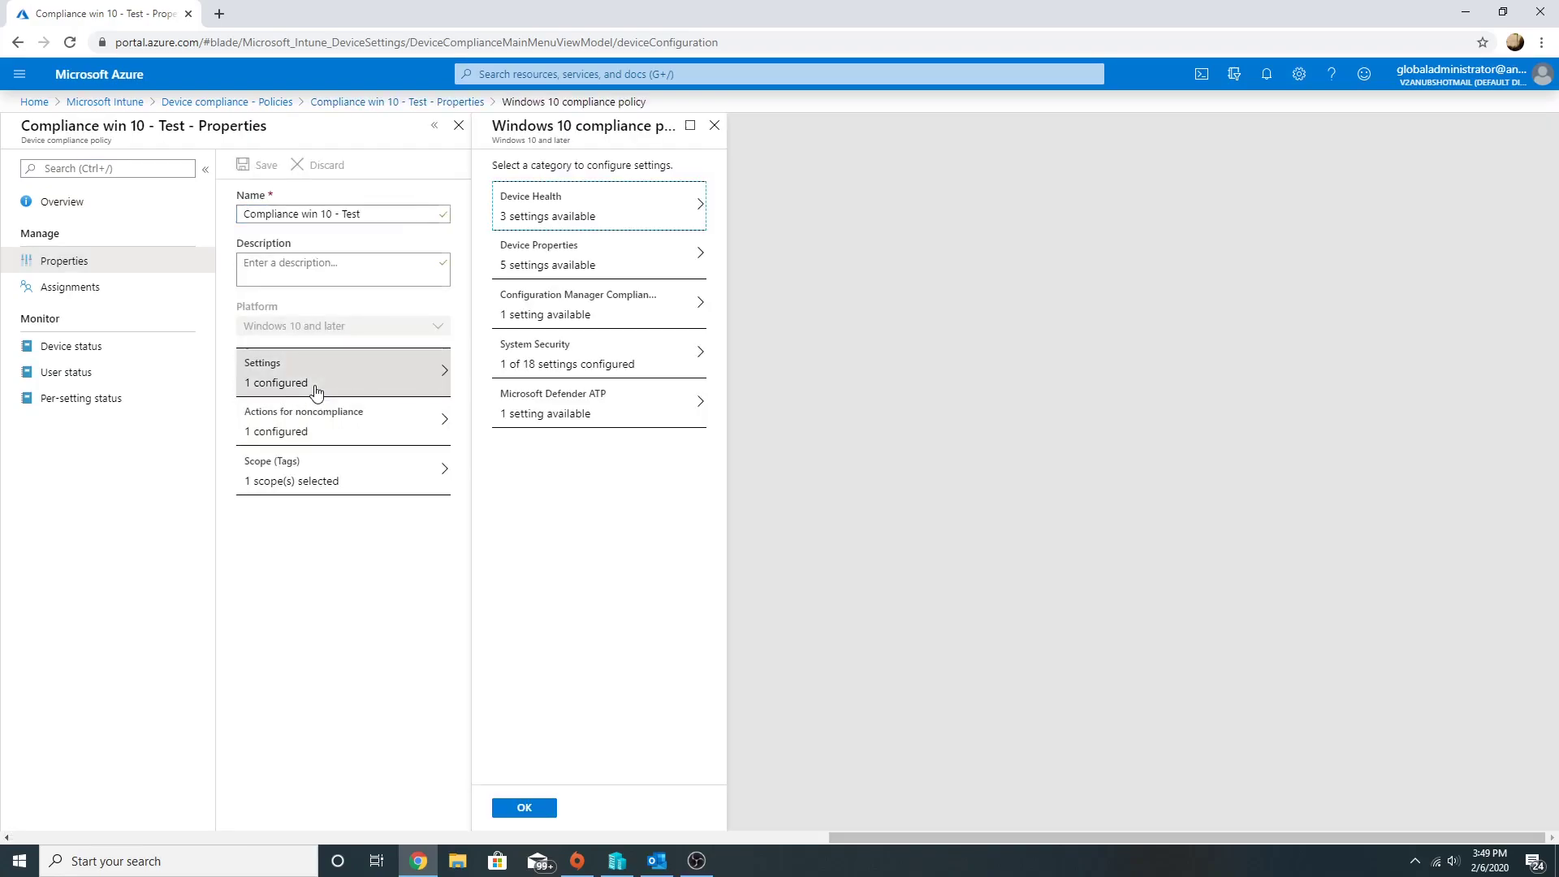
left_click(533, 366)
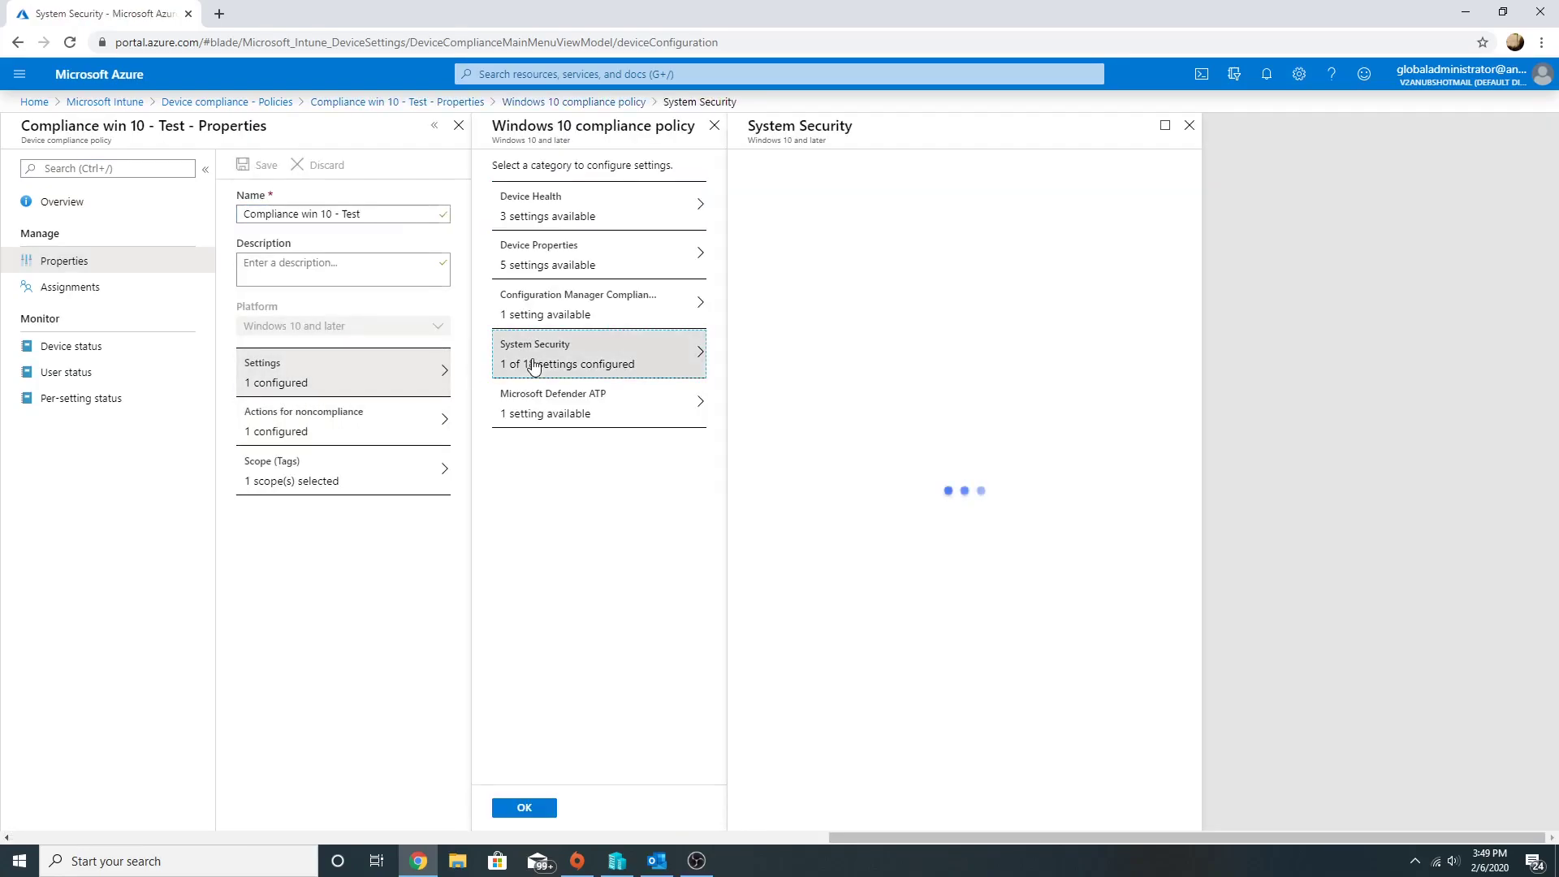
scroll(898, 490, "down", 1)
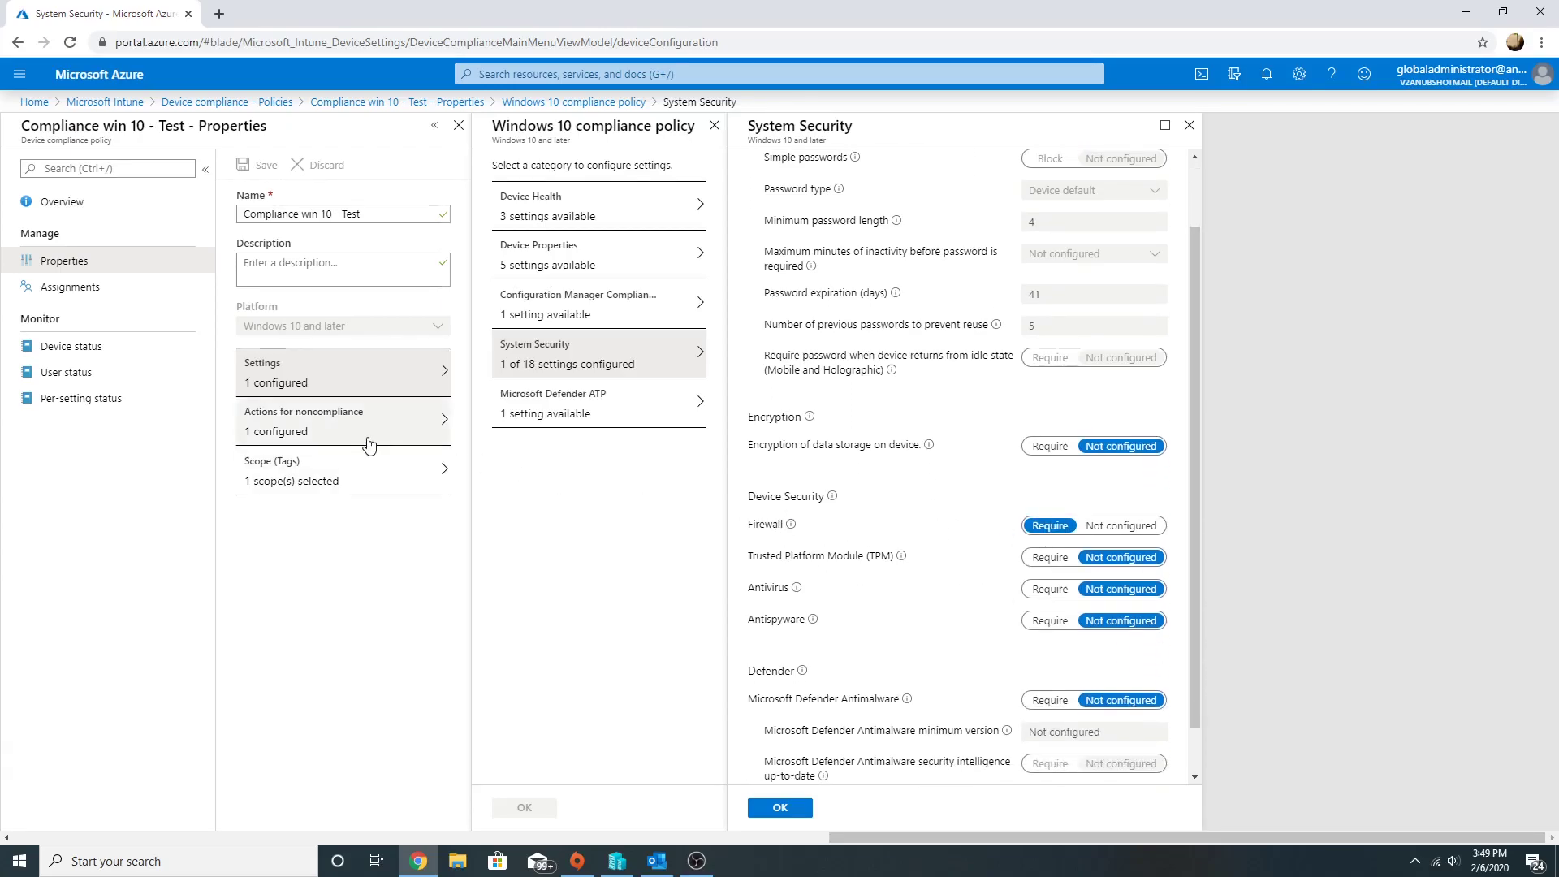
left_click(401, 417)
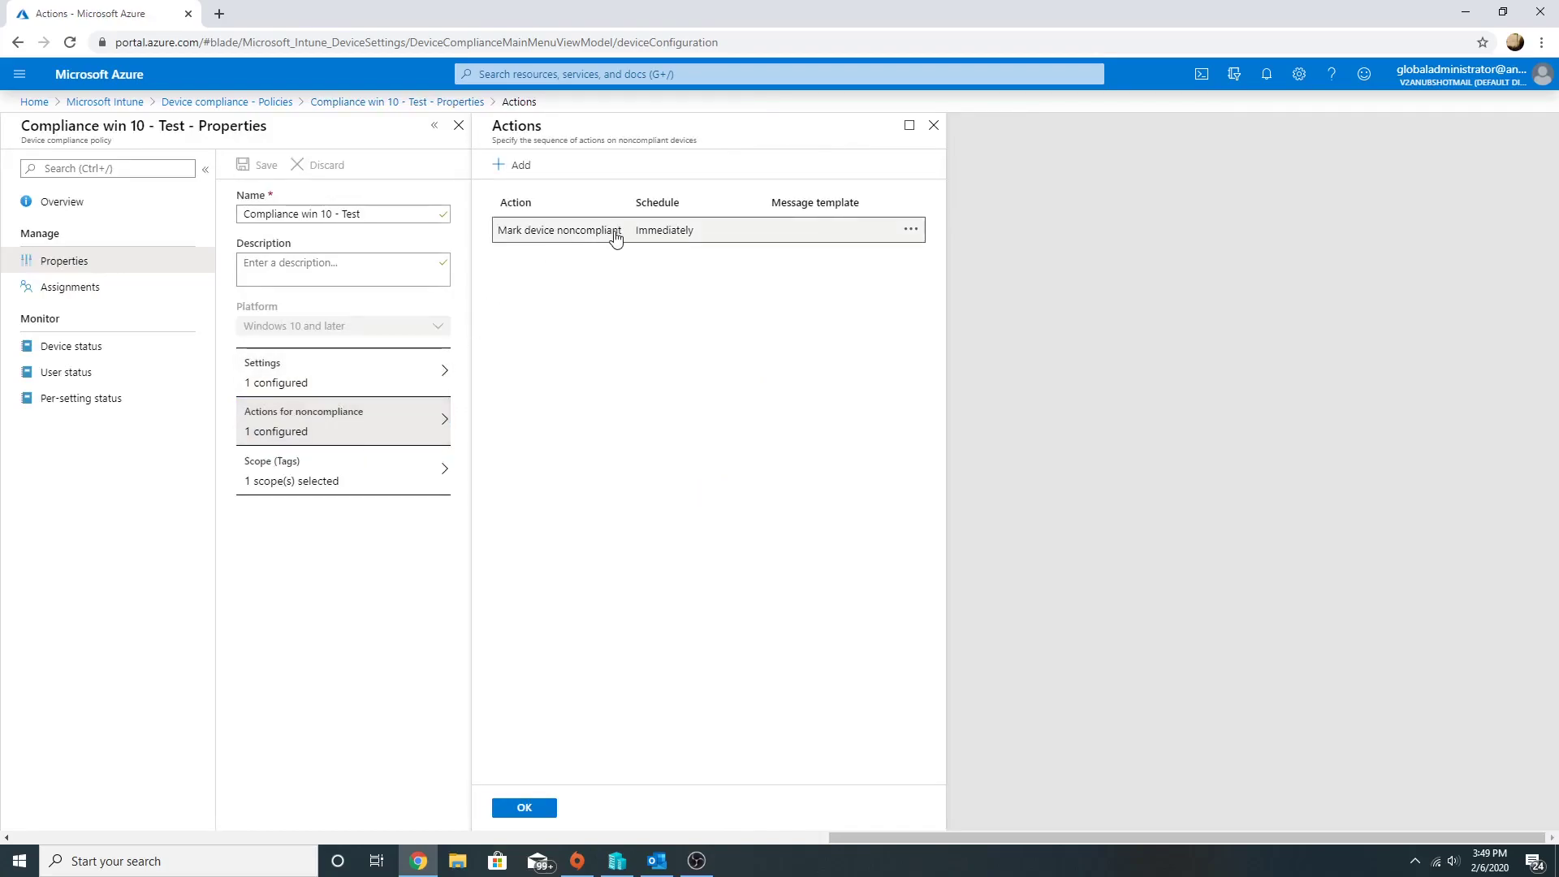
left_click(933, 125)
left_click(131, 294)
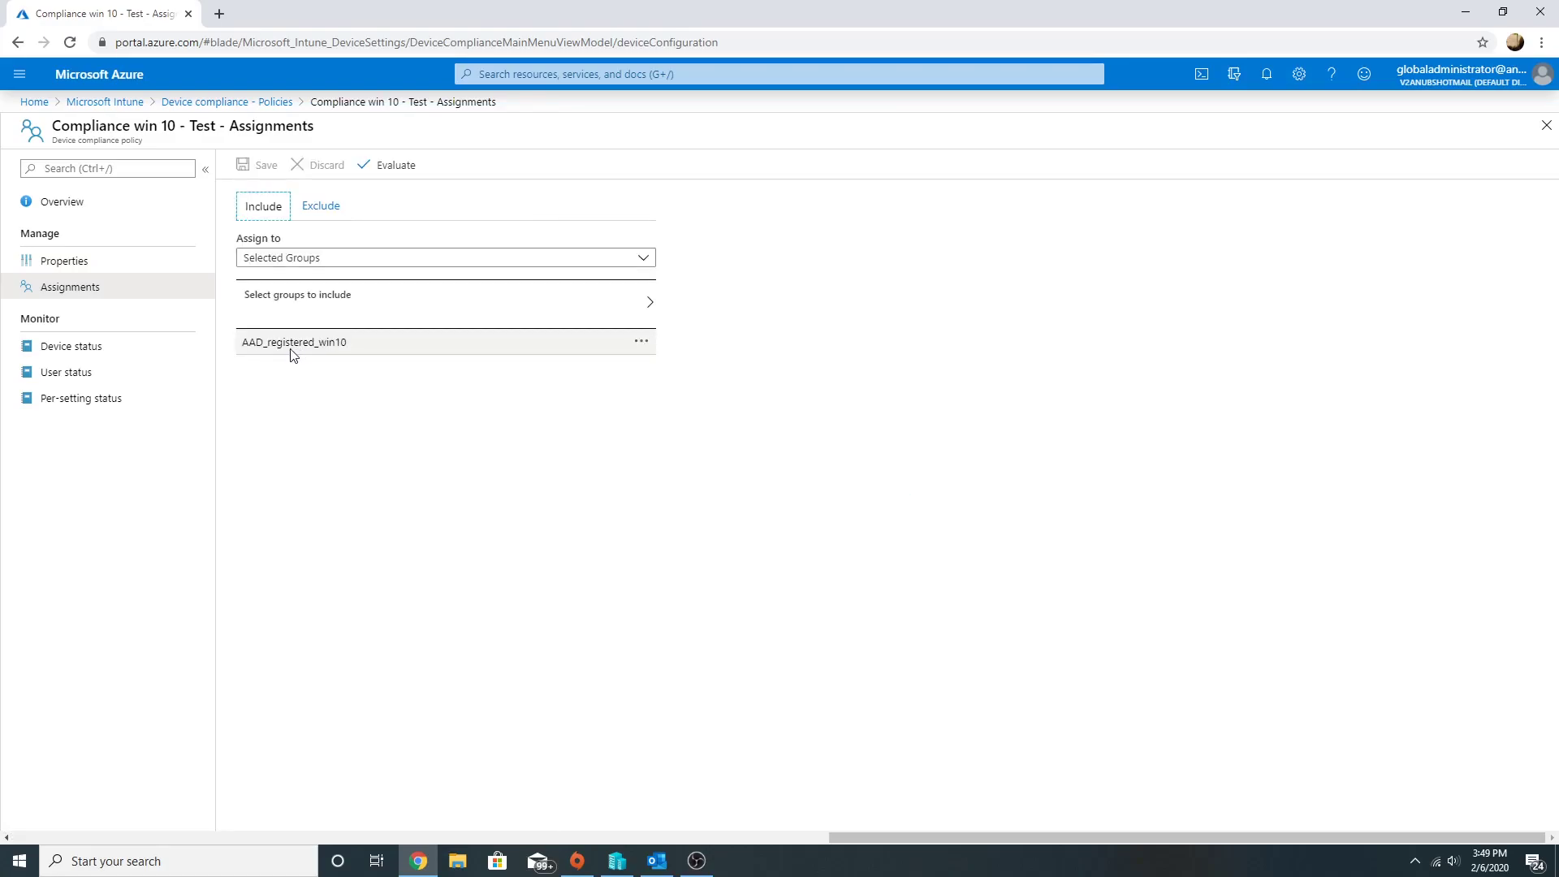
Step: Reconnect to the win10AADRegistered VM from Hyper-V Manager
left_click(617, 860)
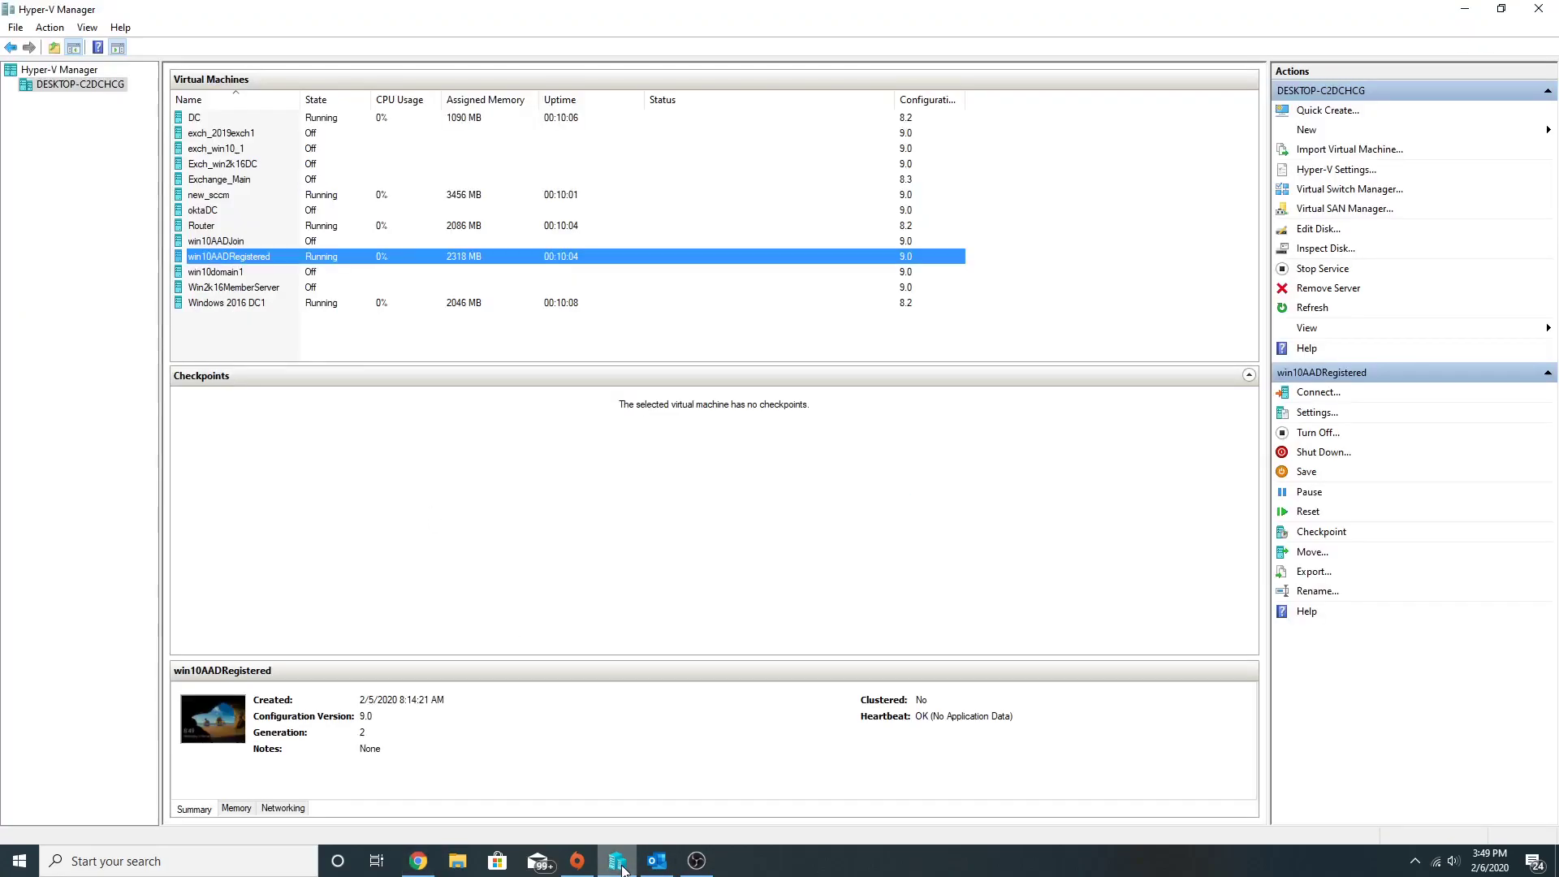
right_click(262, 258)
left_click(276, 266)
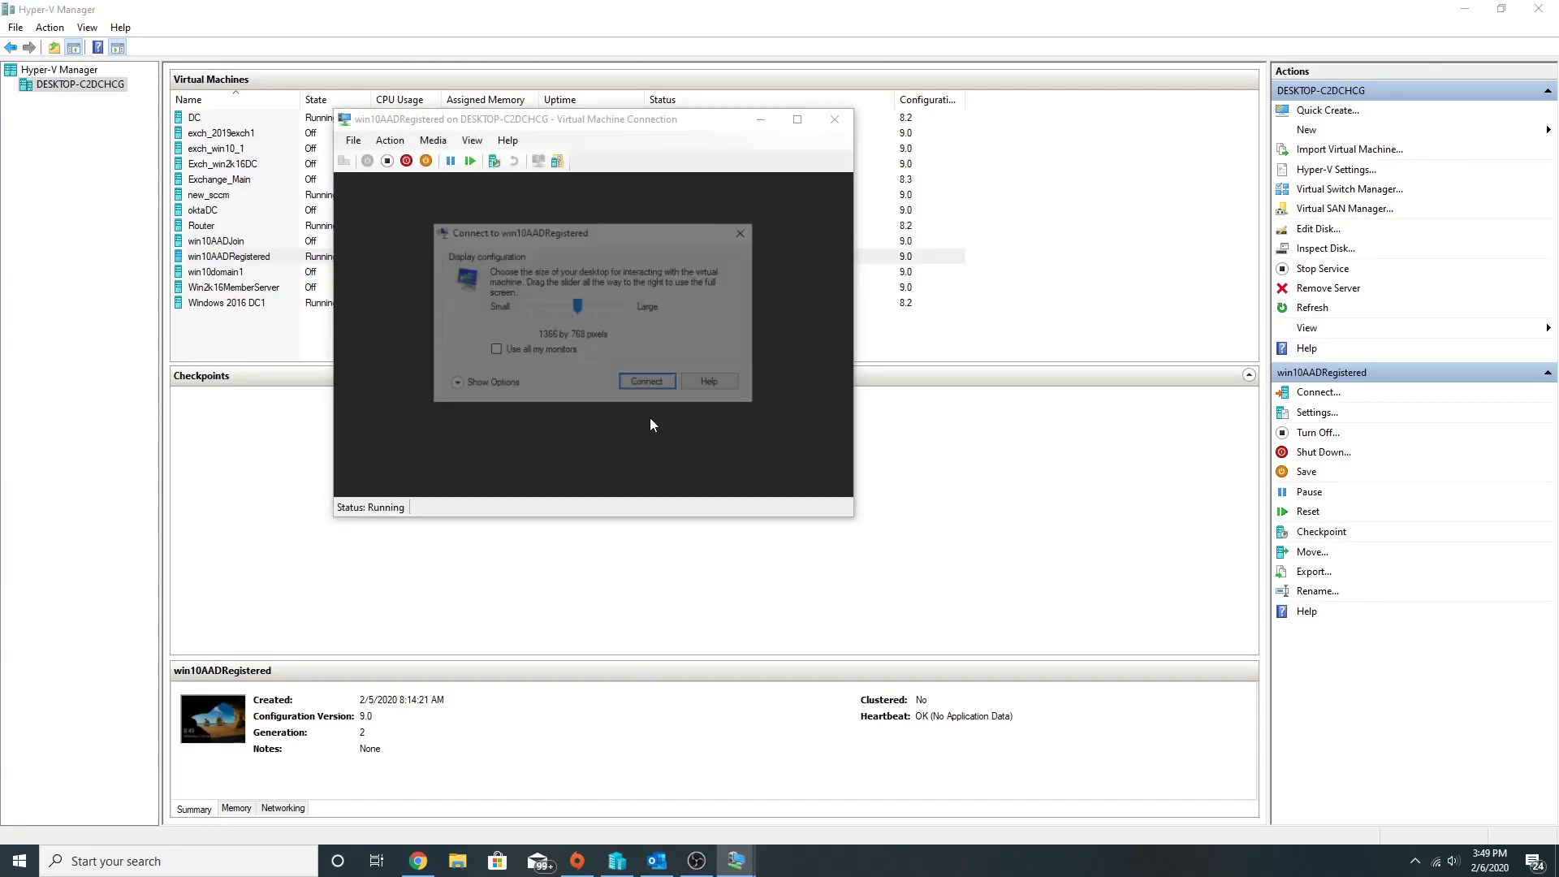
left_click(363, 783)
Step: Check in Control Panel that Windows Defender Firewall is Off, then close the VM connection
type("control")
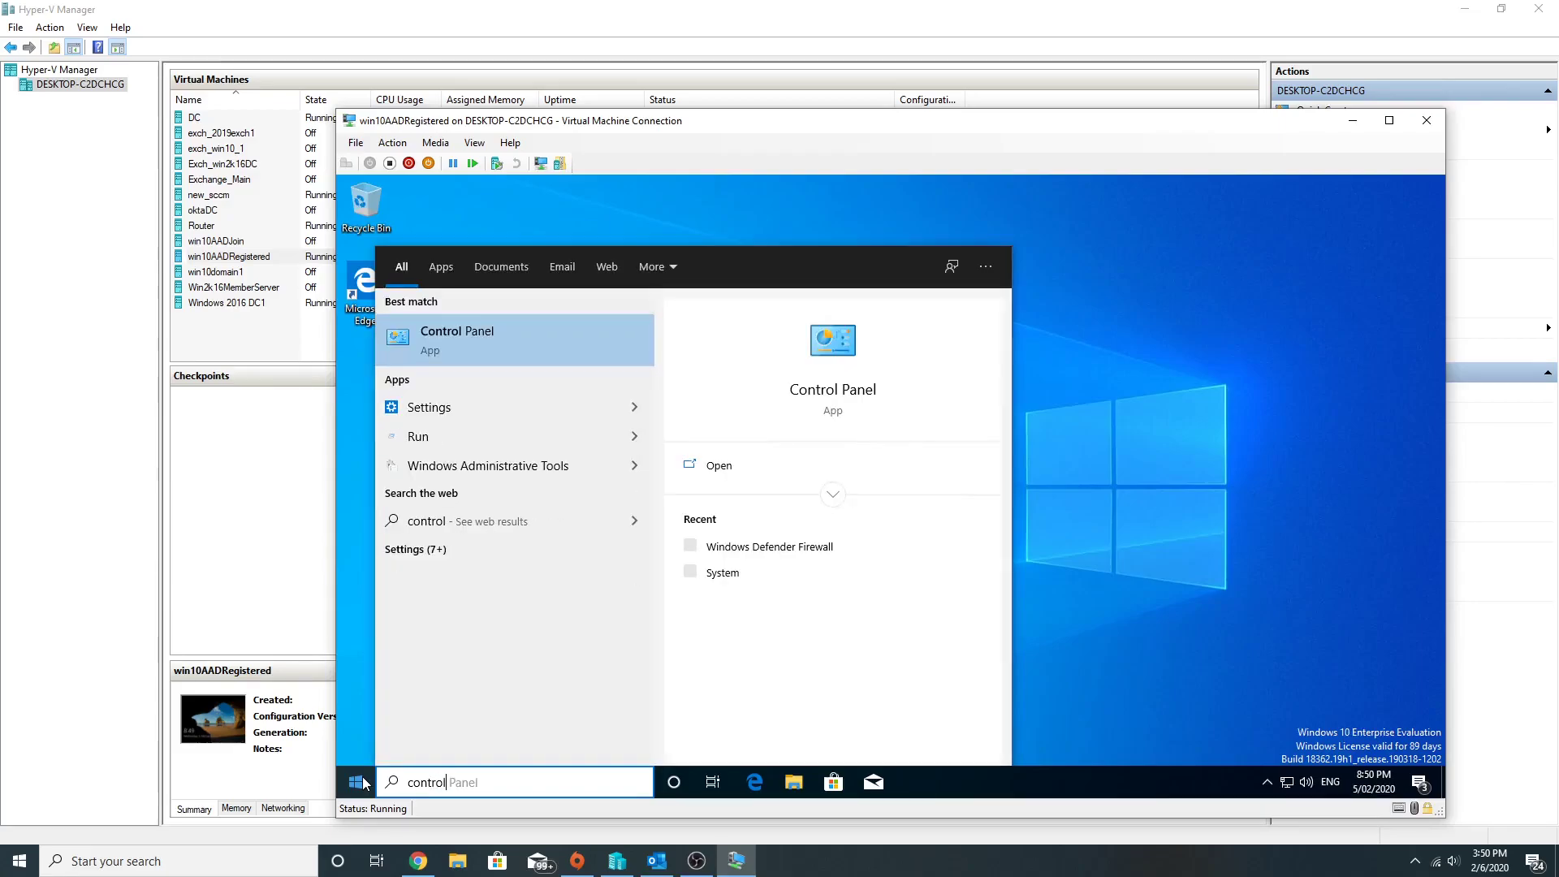
key("Return")
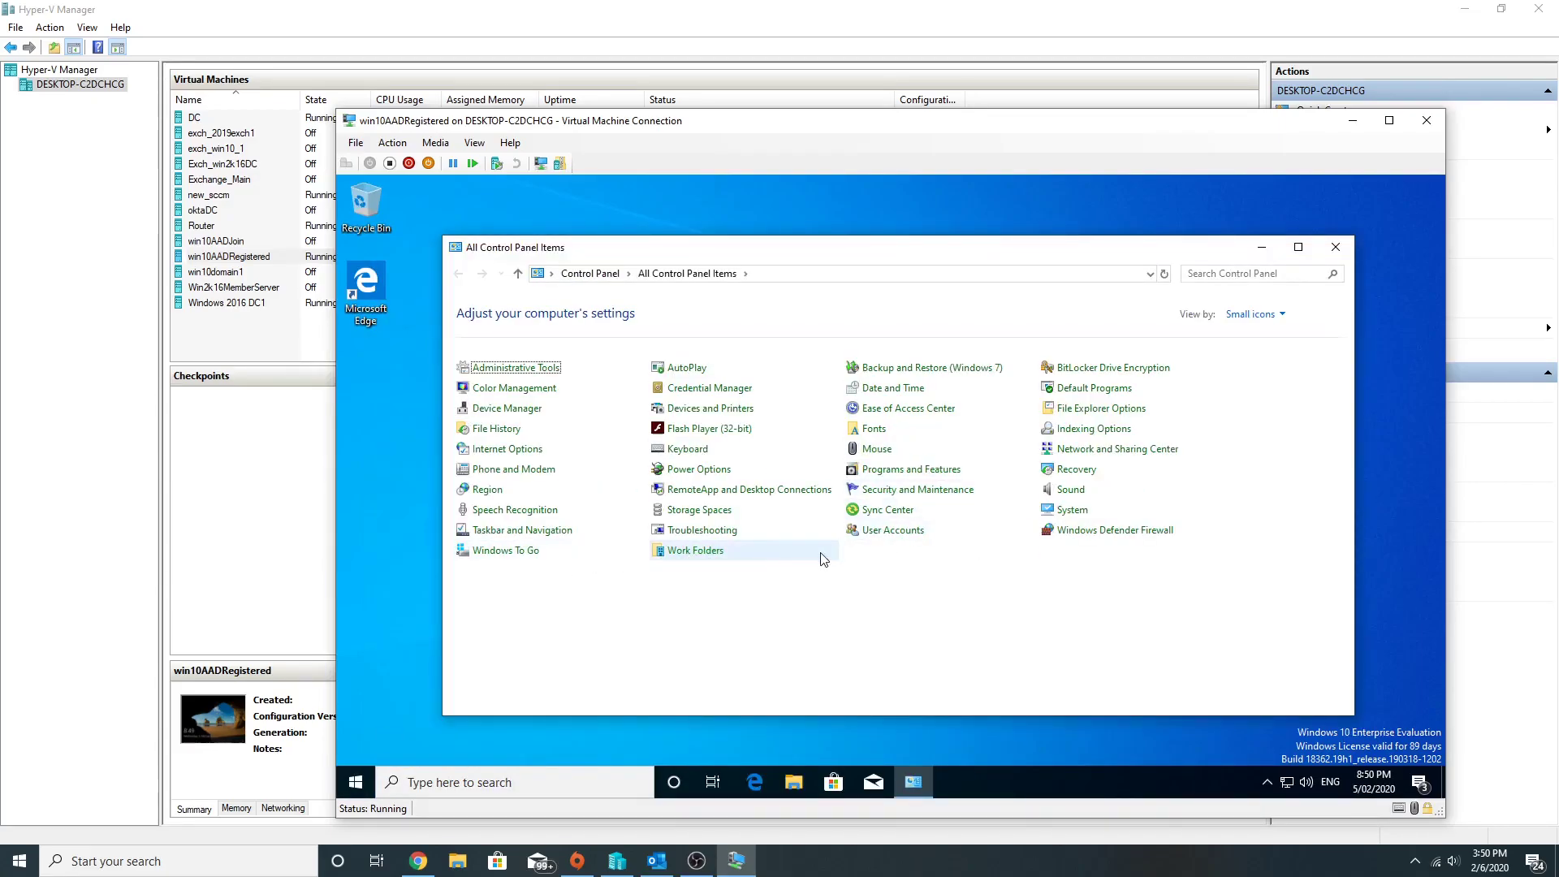
left_click(1075, 536)
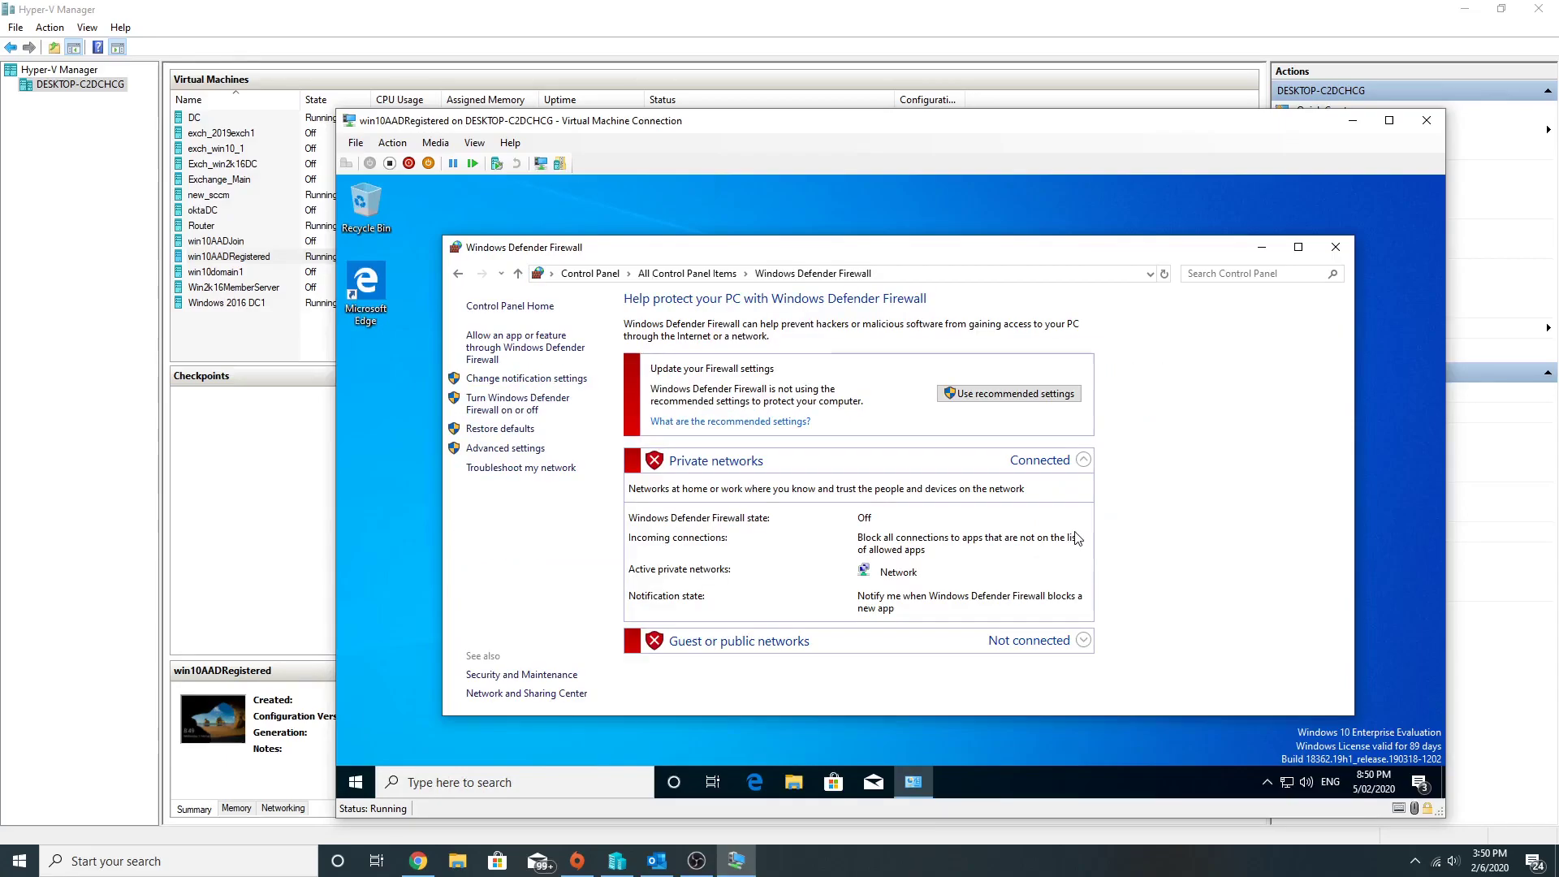
left_click(1334, 248)
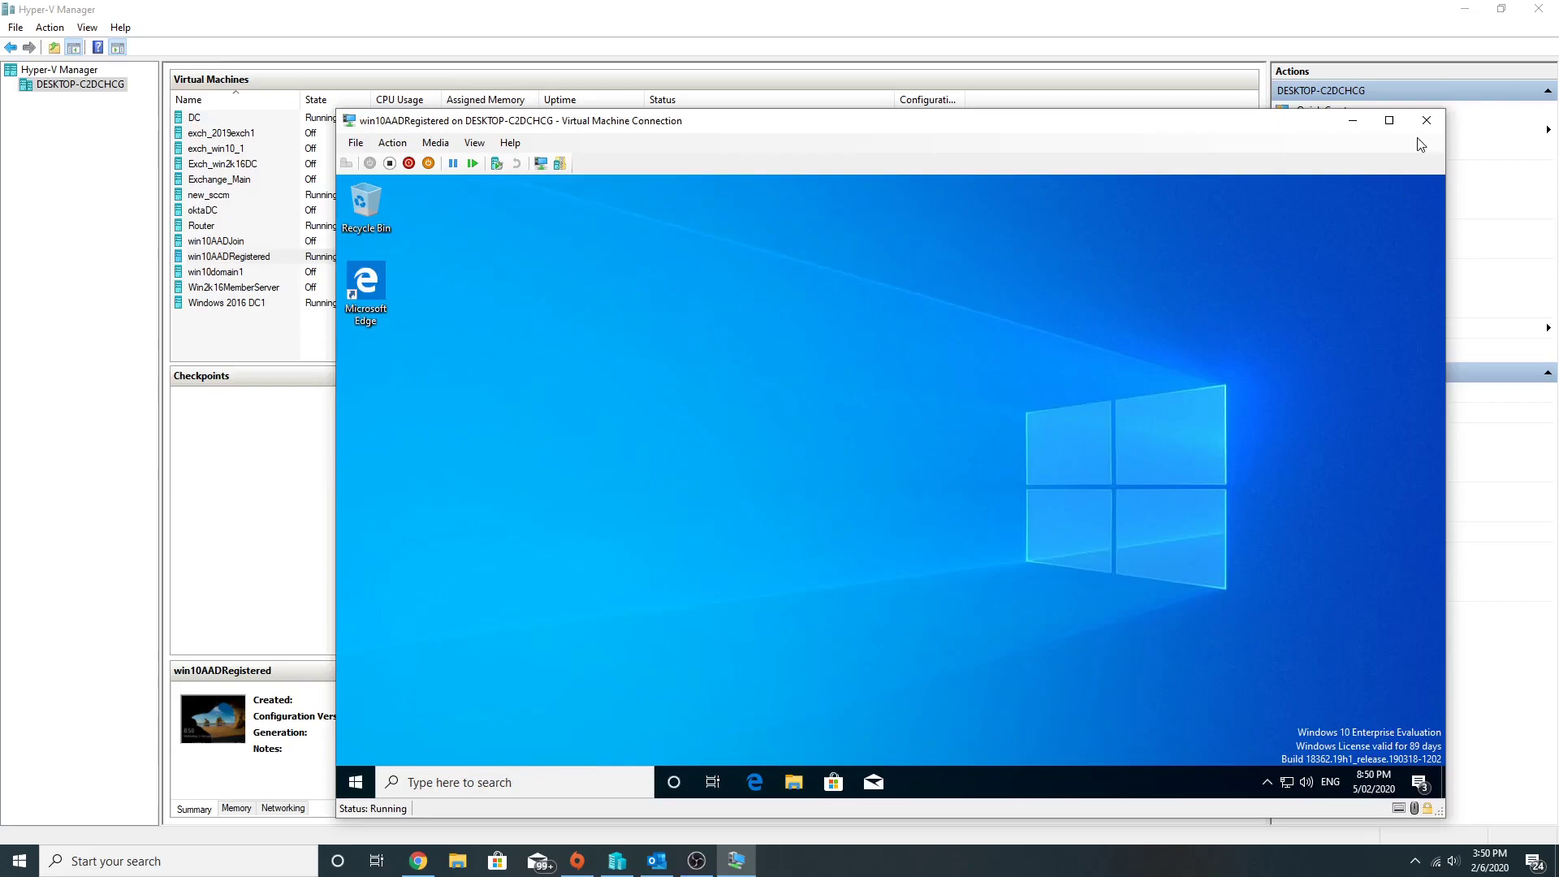
left_click(1422, 123)
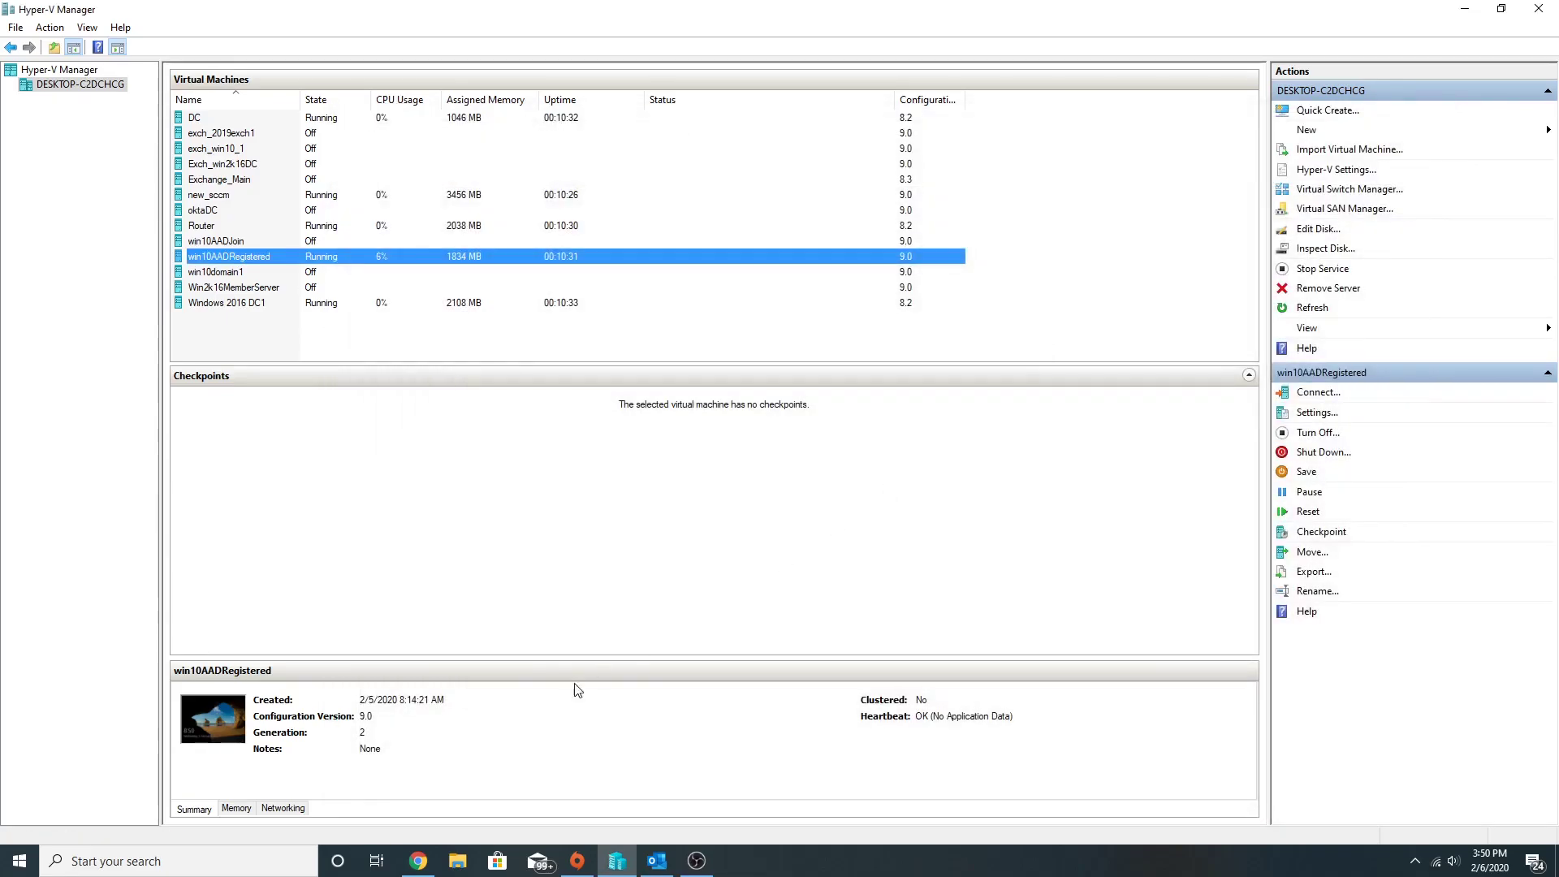
Step: Open the 'block non compliant devices' policy under Intune Conditional access
left_click(426, 867)
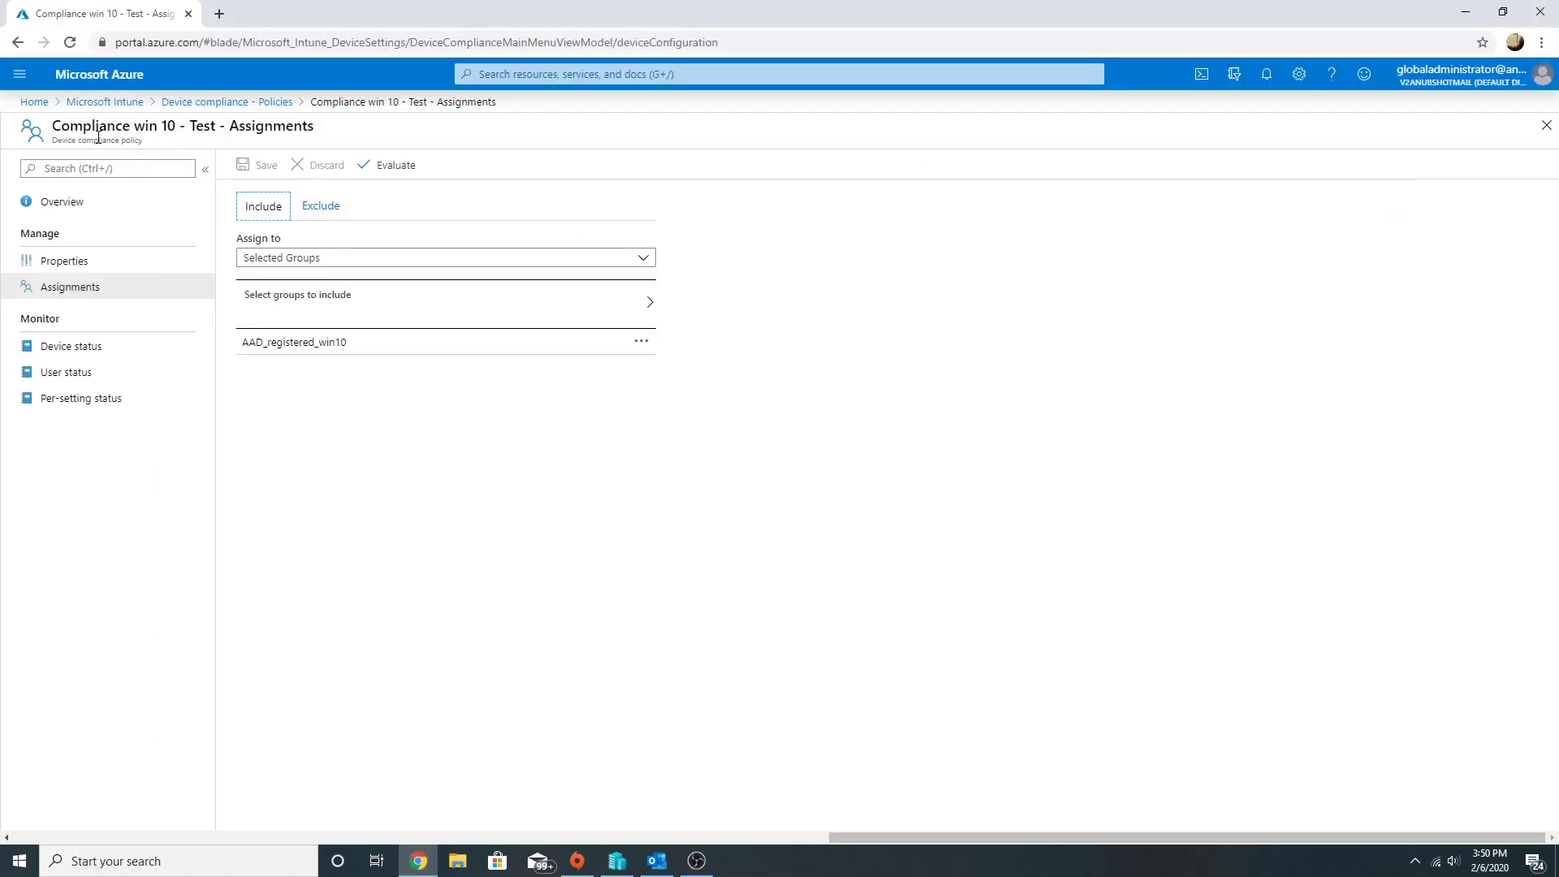
left_click(114, 101)
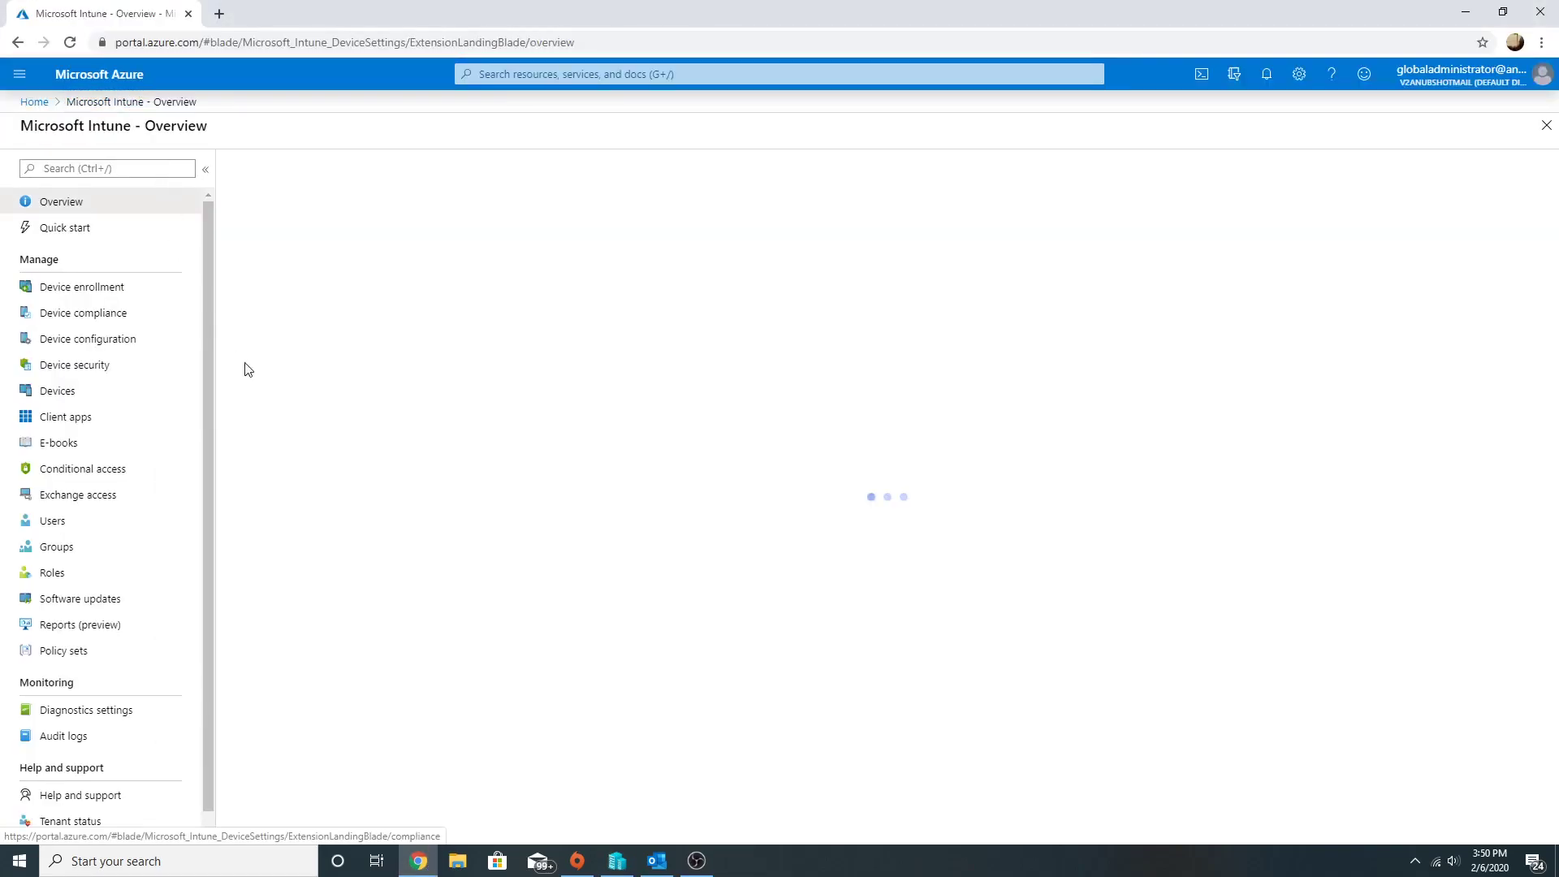
left_click(105, 466)
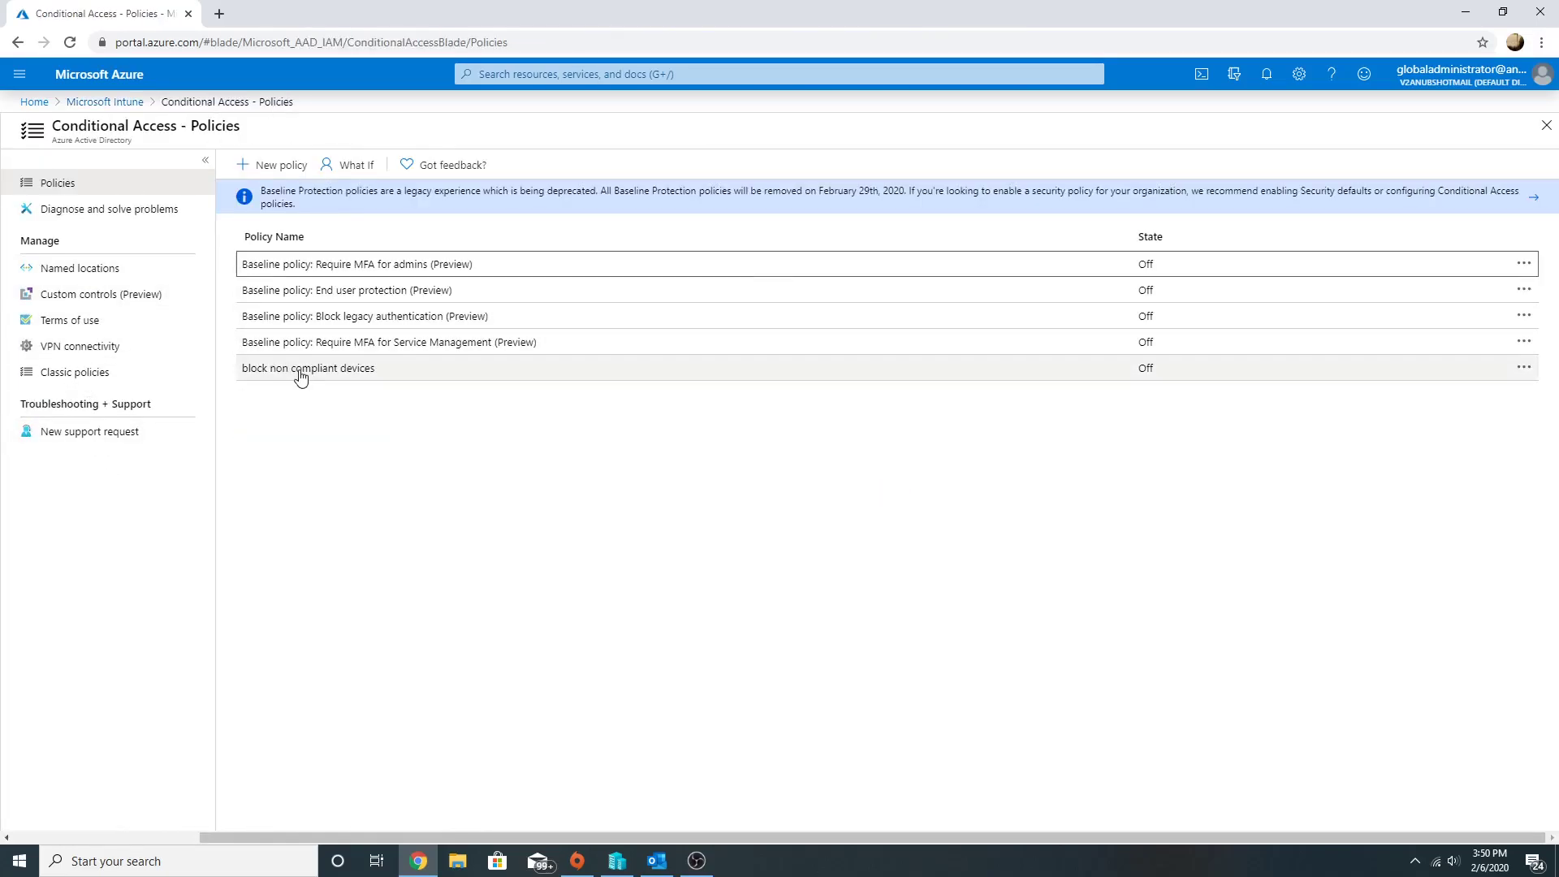
left_click(299, 369)
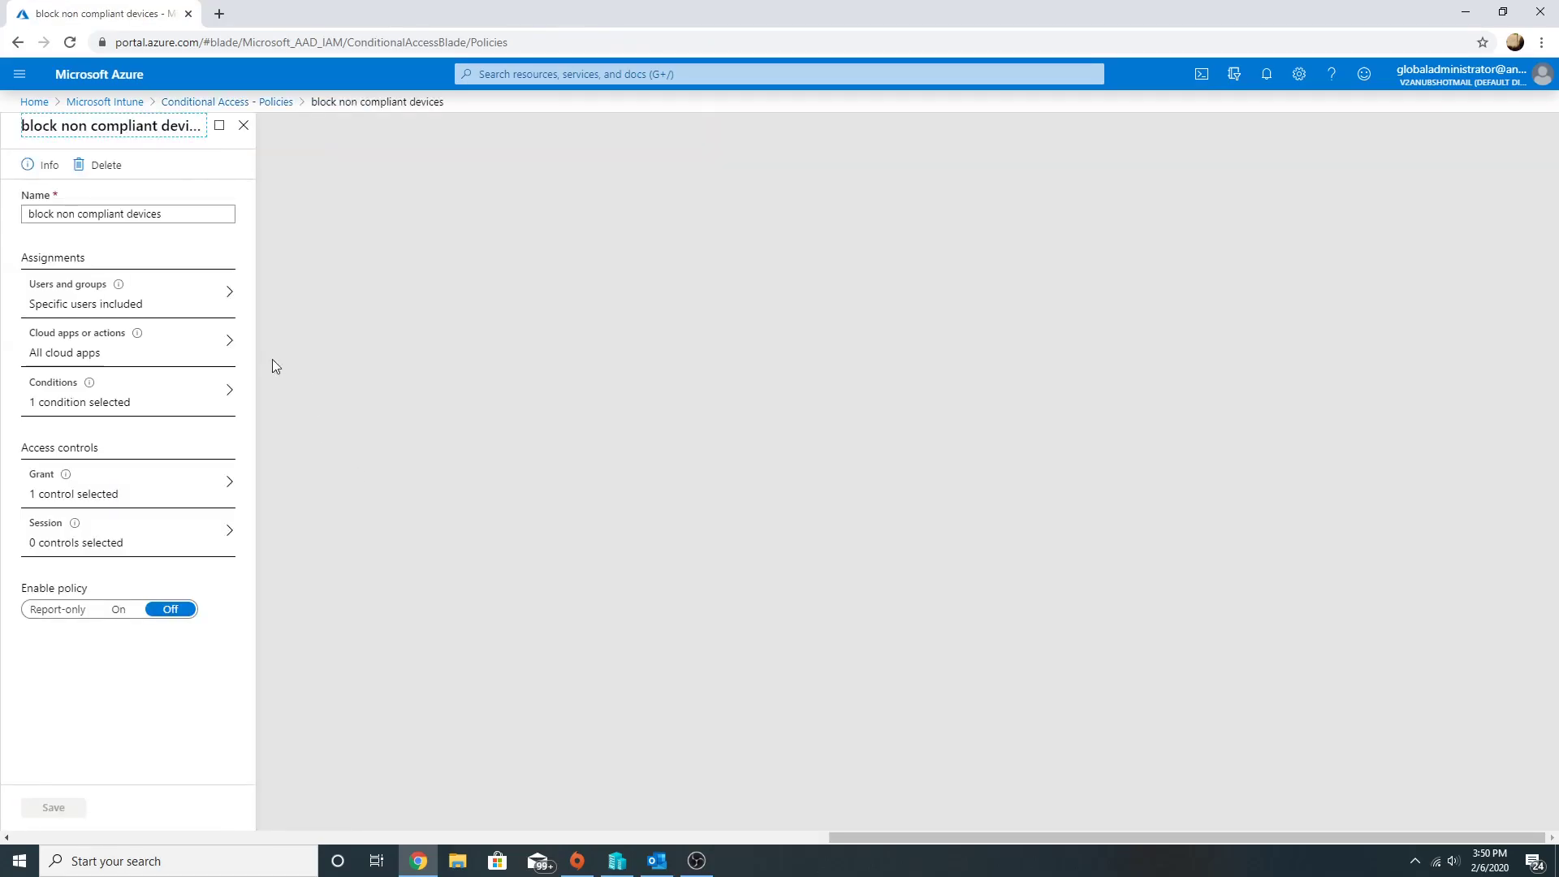
Step: Review its users and groups, cloud apps, Windows device platform condition, and compliant-device grant
left_click(172, 303)
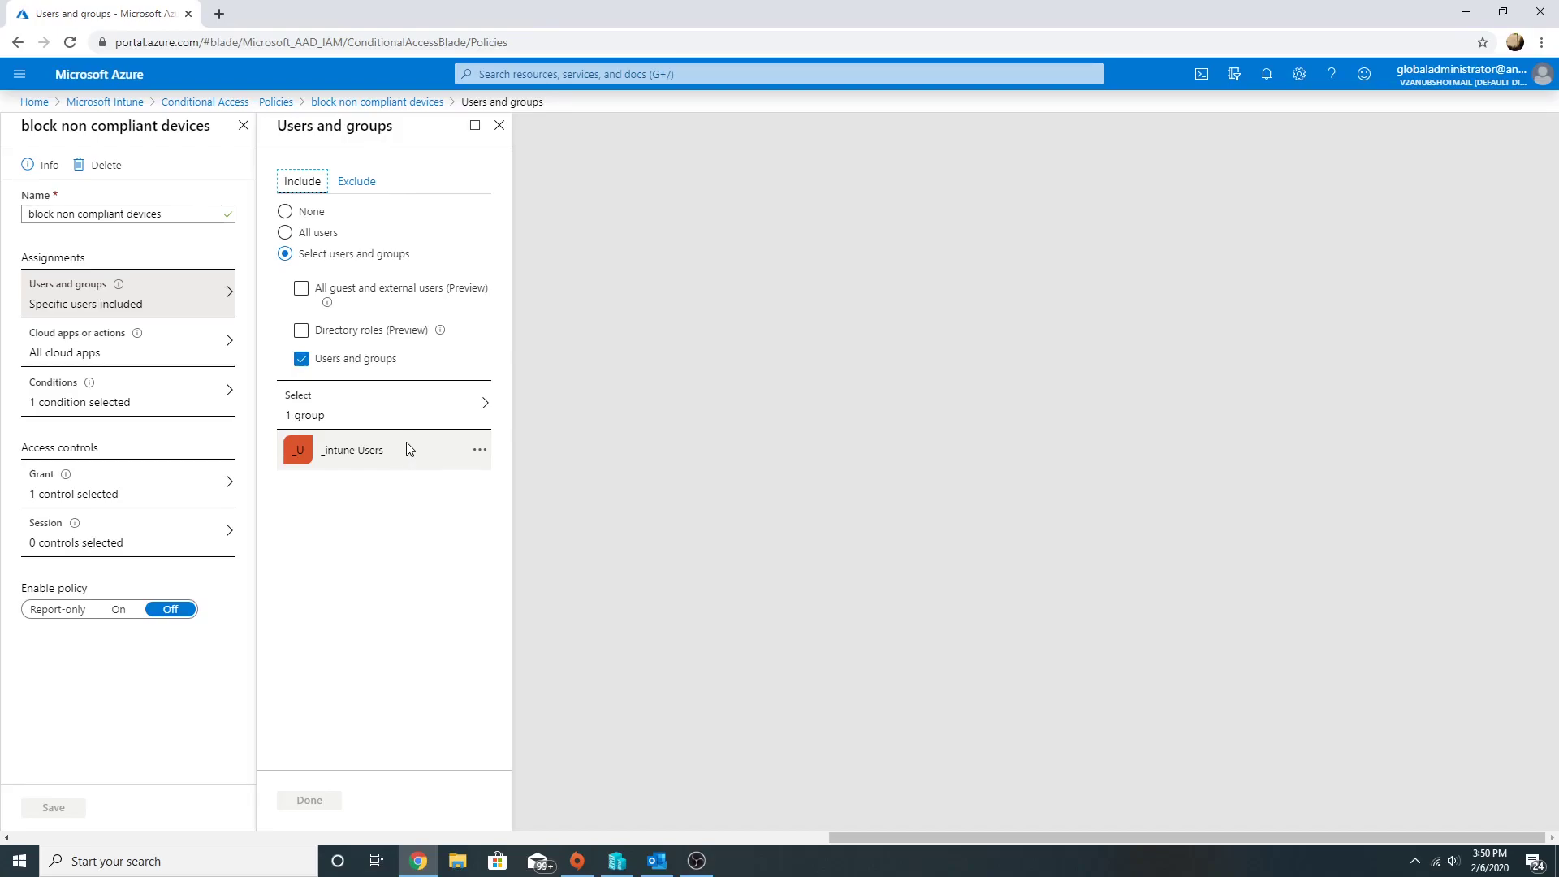
left_click(181, 358)
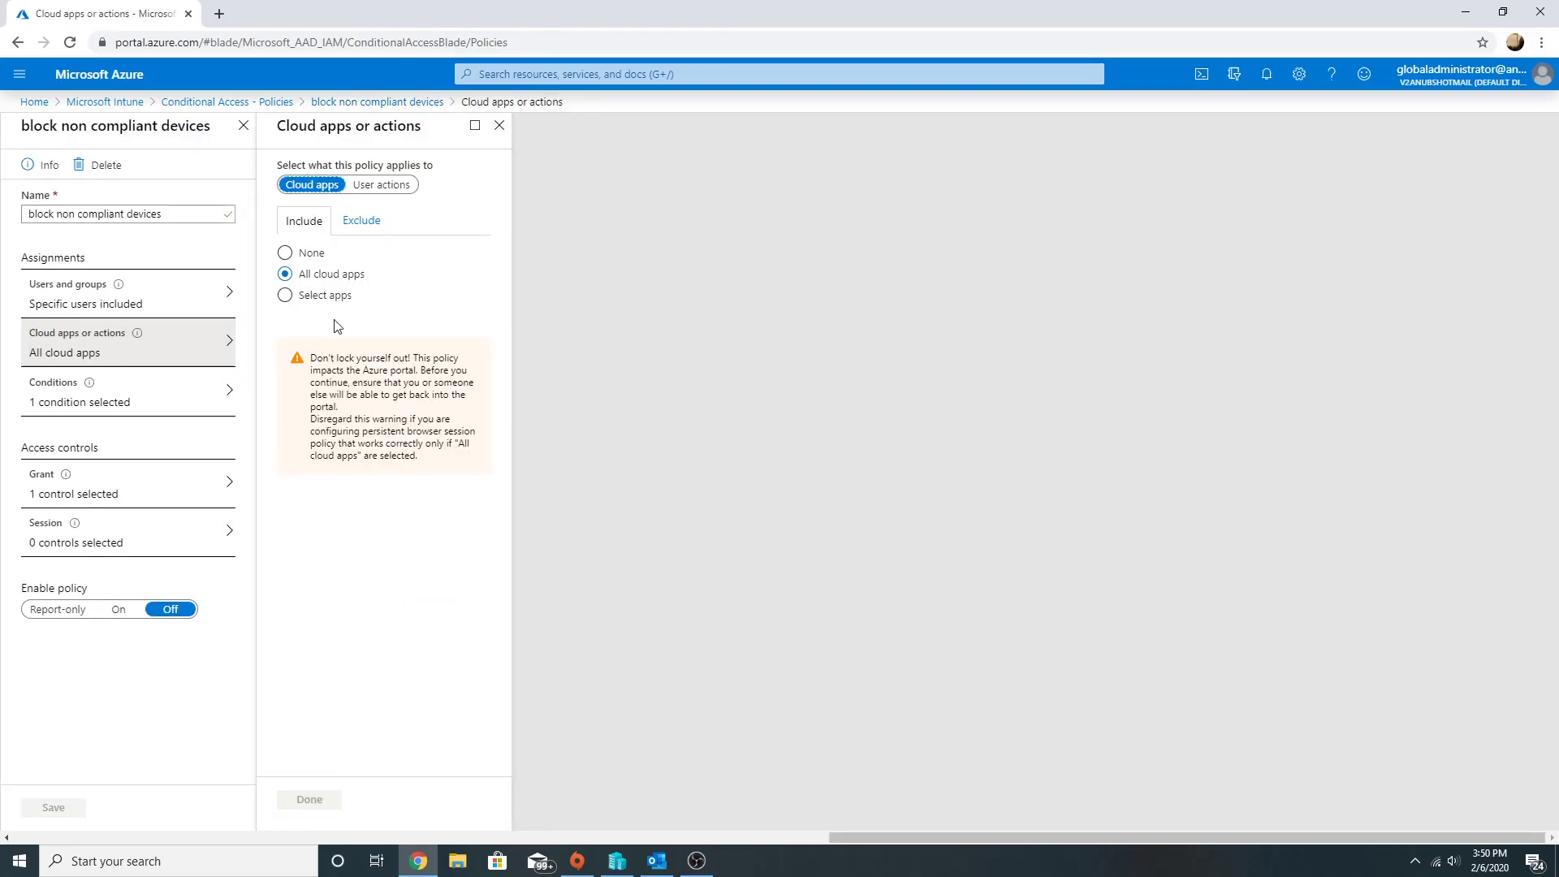
left_click(156, 396)
left_click(347, 269)
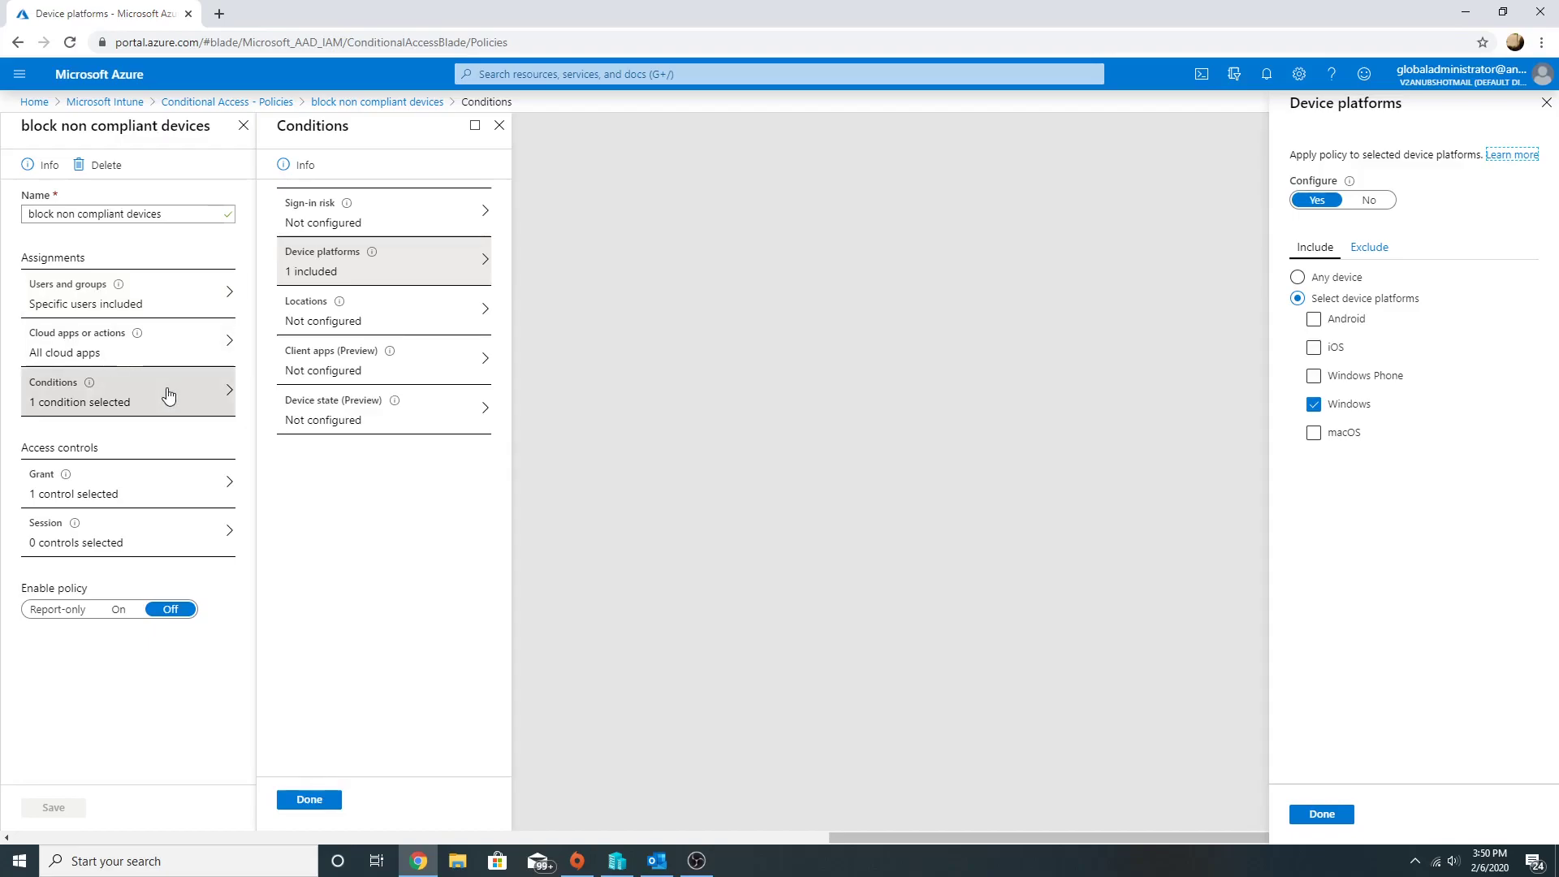
left_click(155, 479)
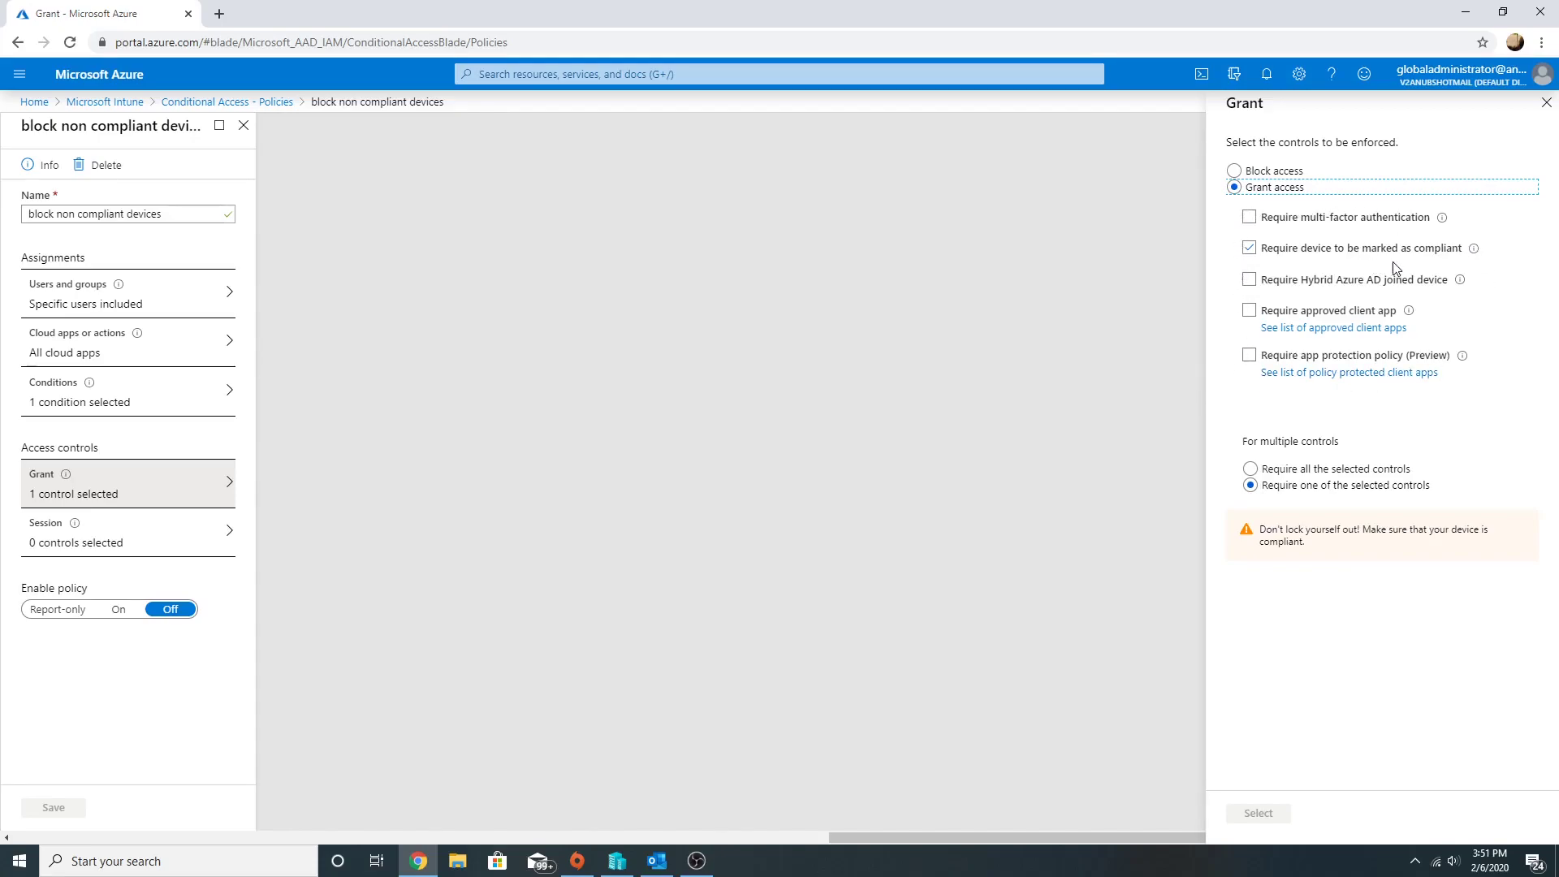
Step: Switch 'block non compliant devices' to On, save it, and return to Azure Home
left_click(1545, 102)
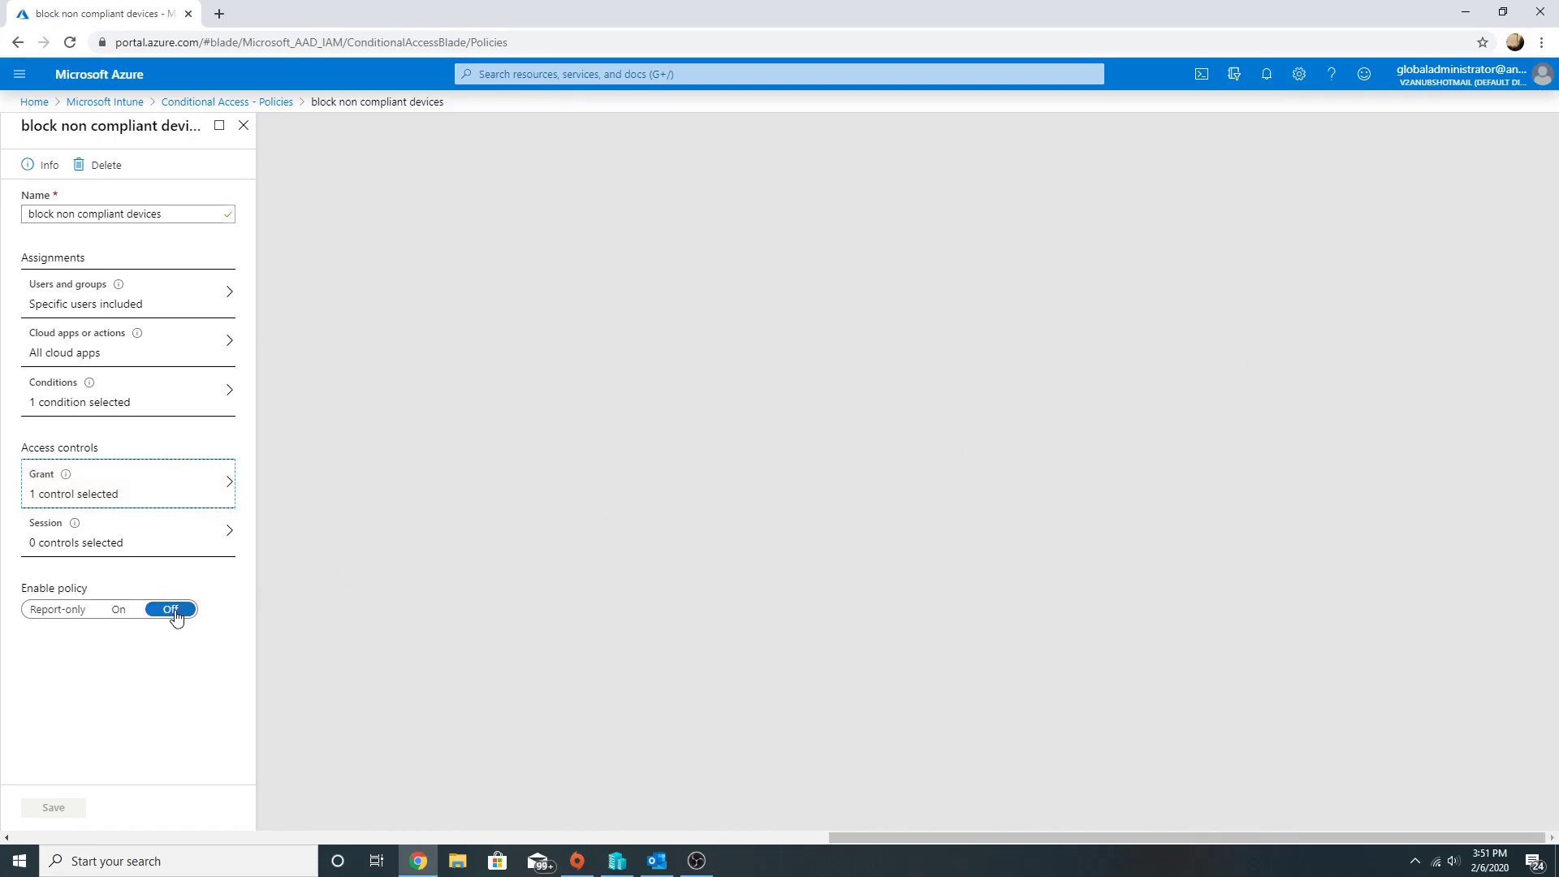
left_click(118, 608)
left_click(55, 808)
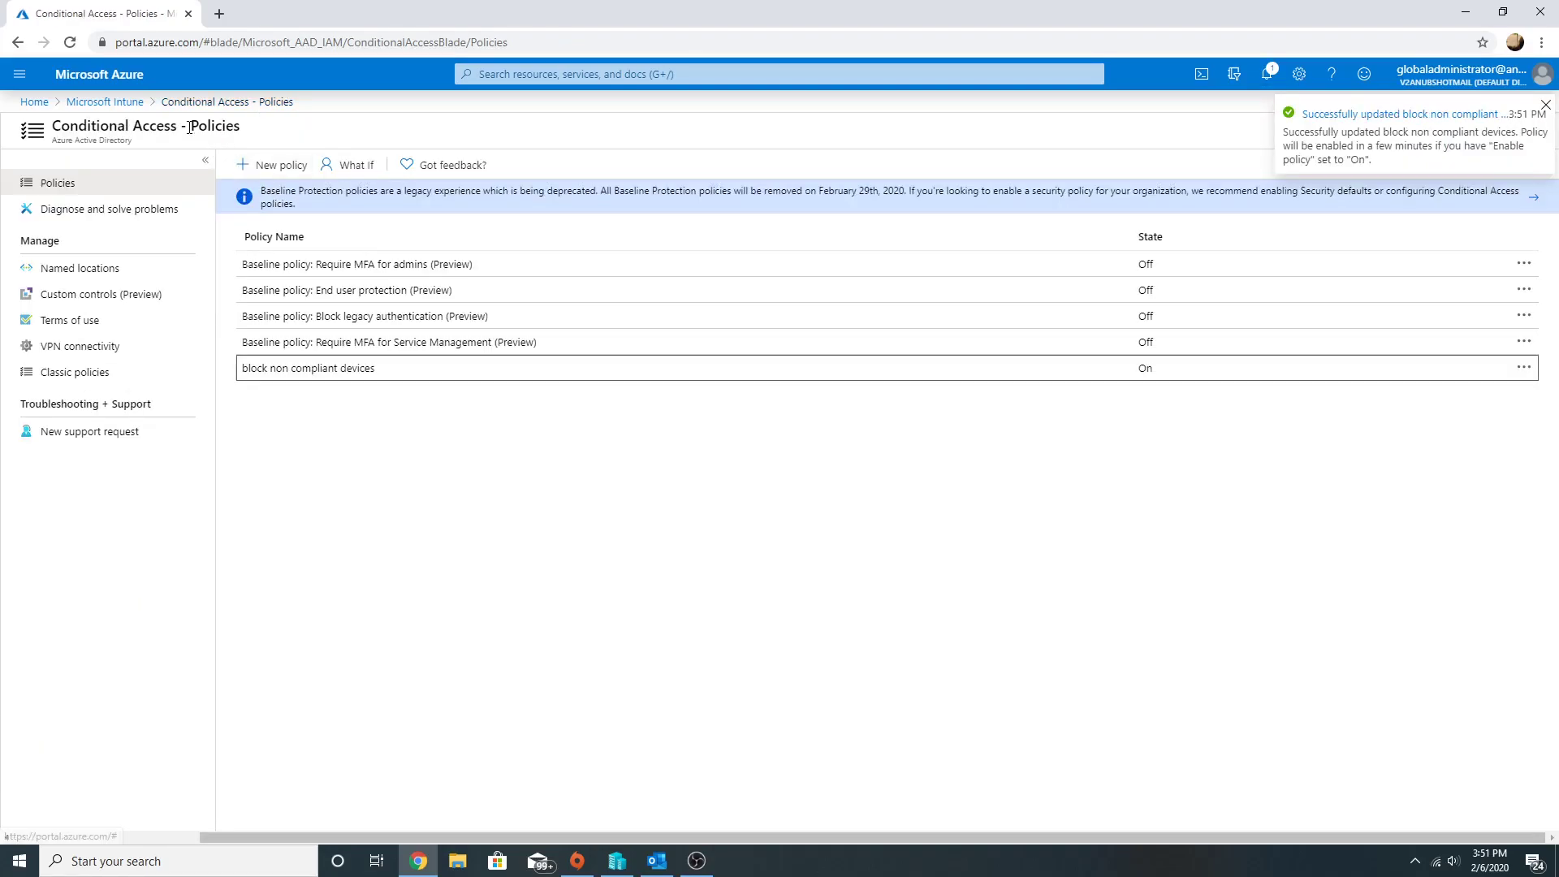
left_click(108, 102)
left_click(34, 102)
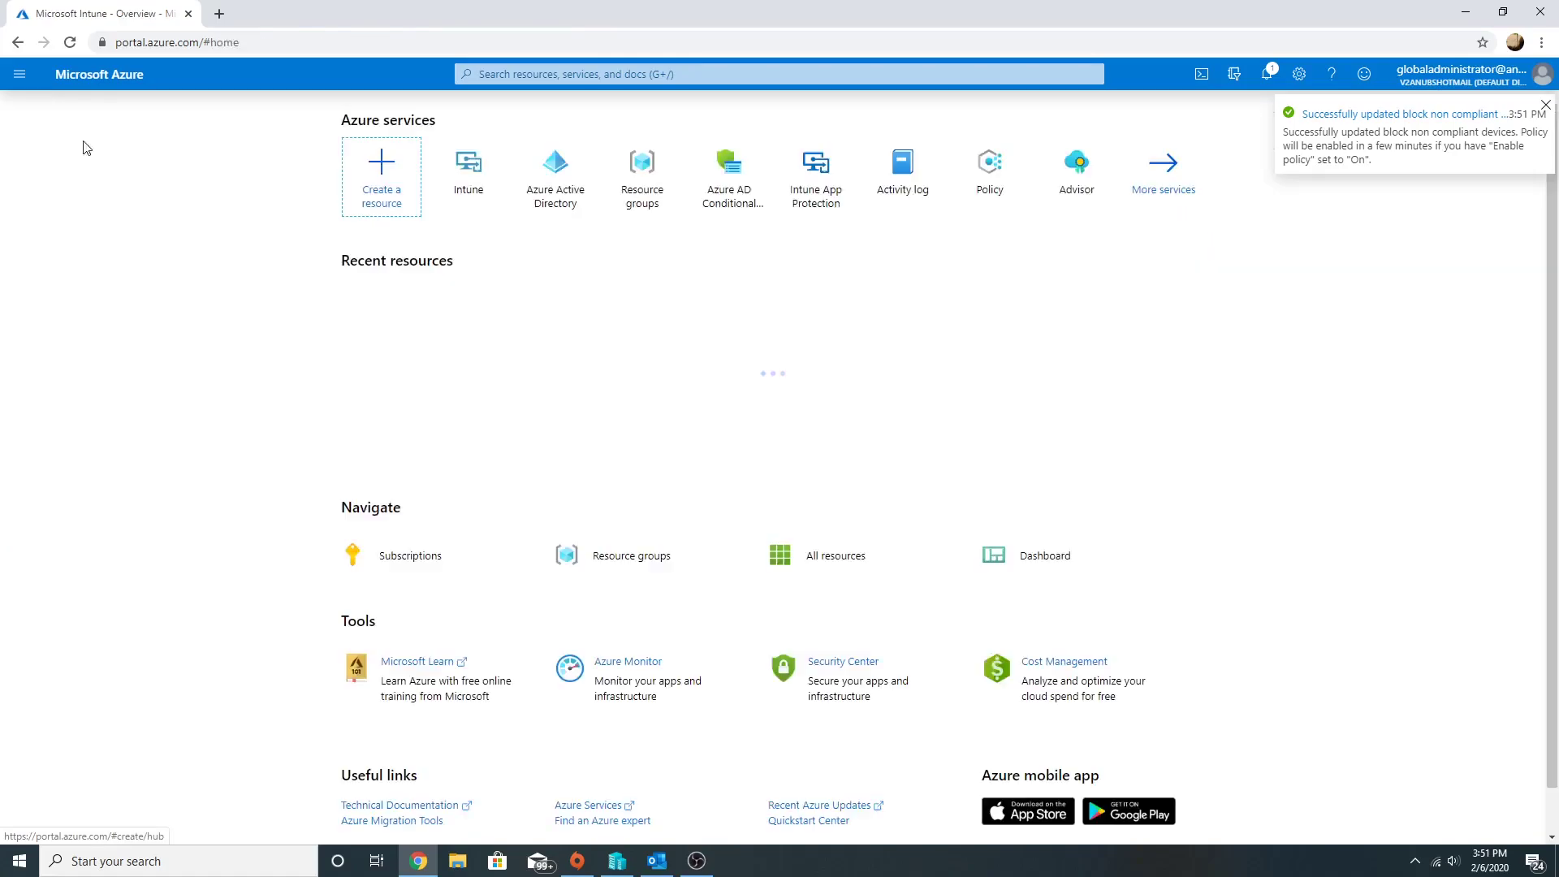
Step: Connect to the win10AADRegistered VM from Hyper-V Manager
left_click(617, 862)
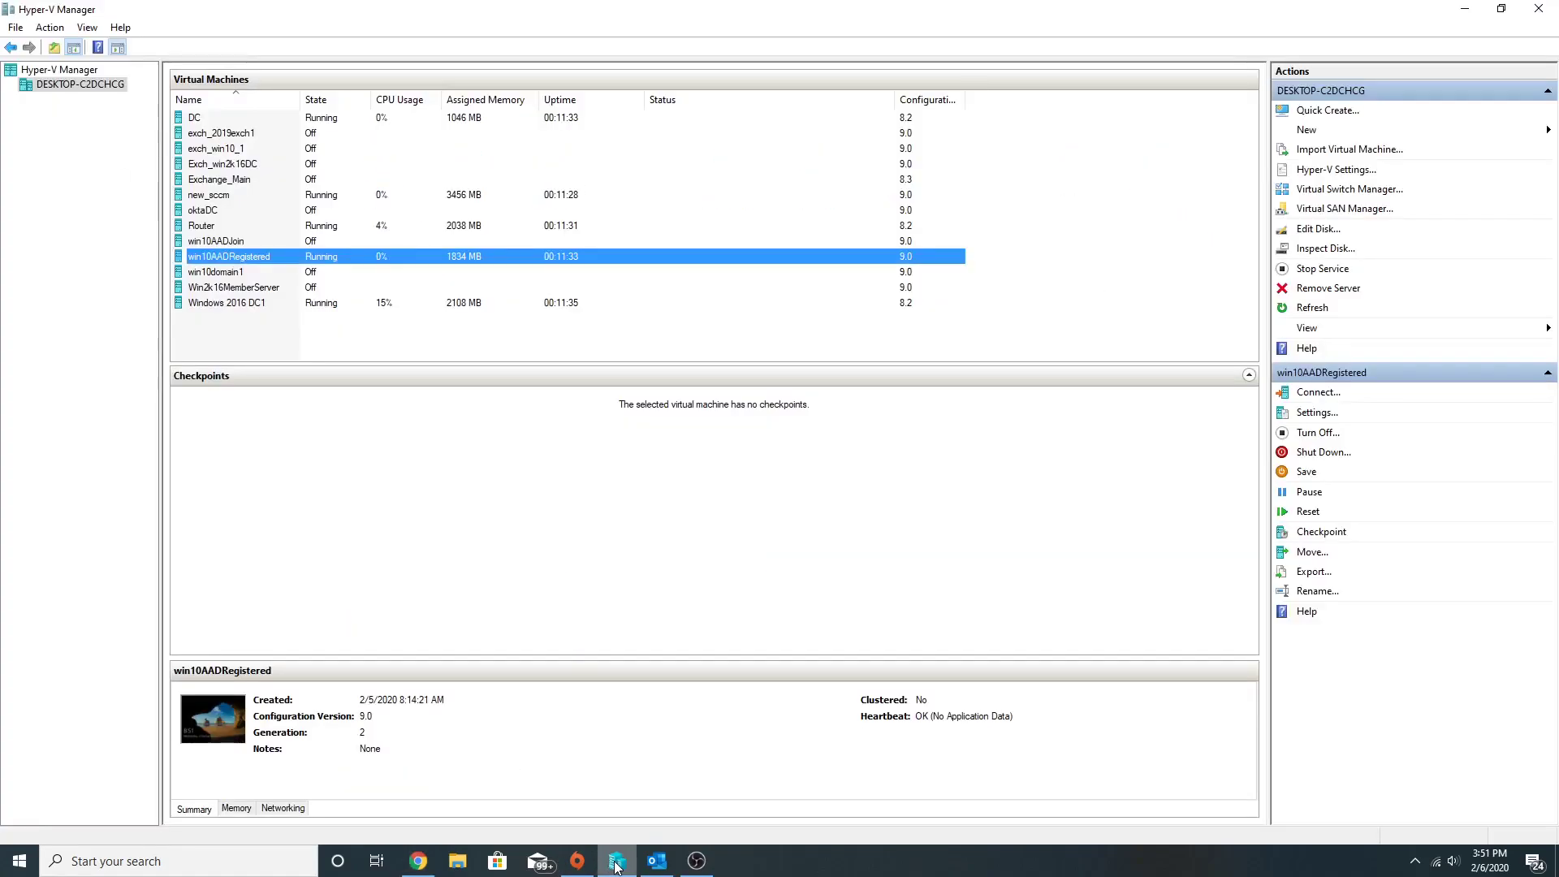
right_click(251, 257)
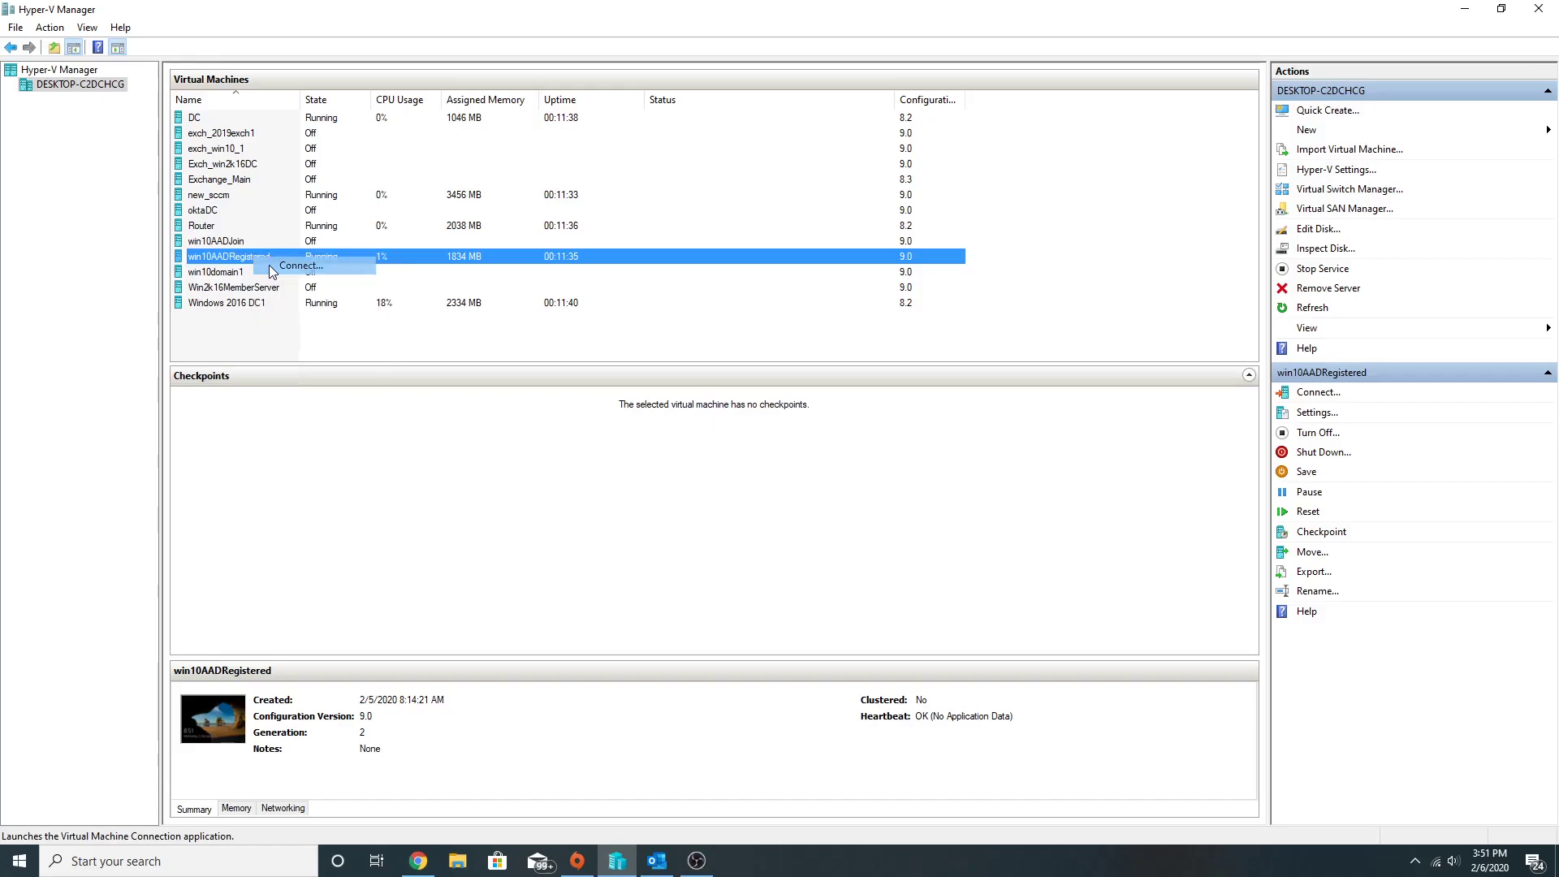
left_click(269, 265)
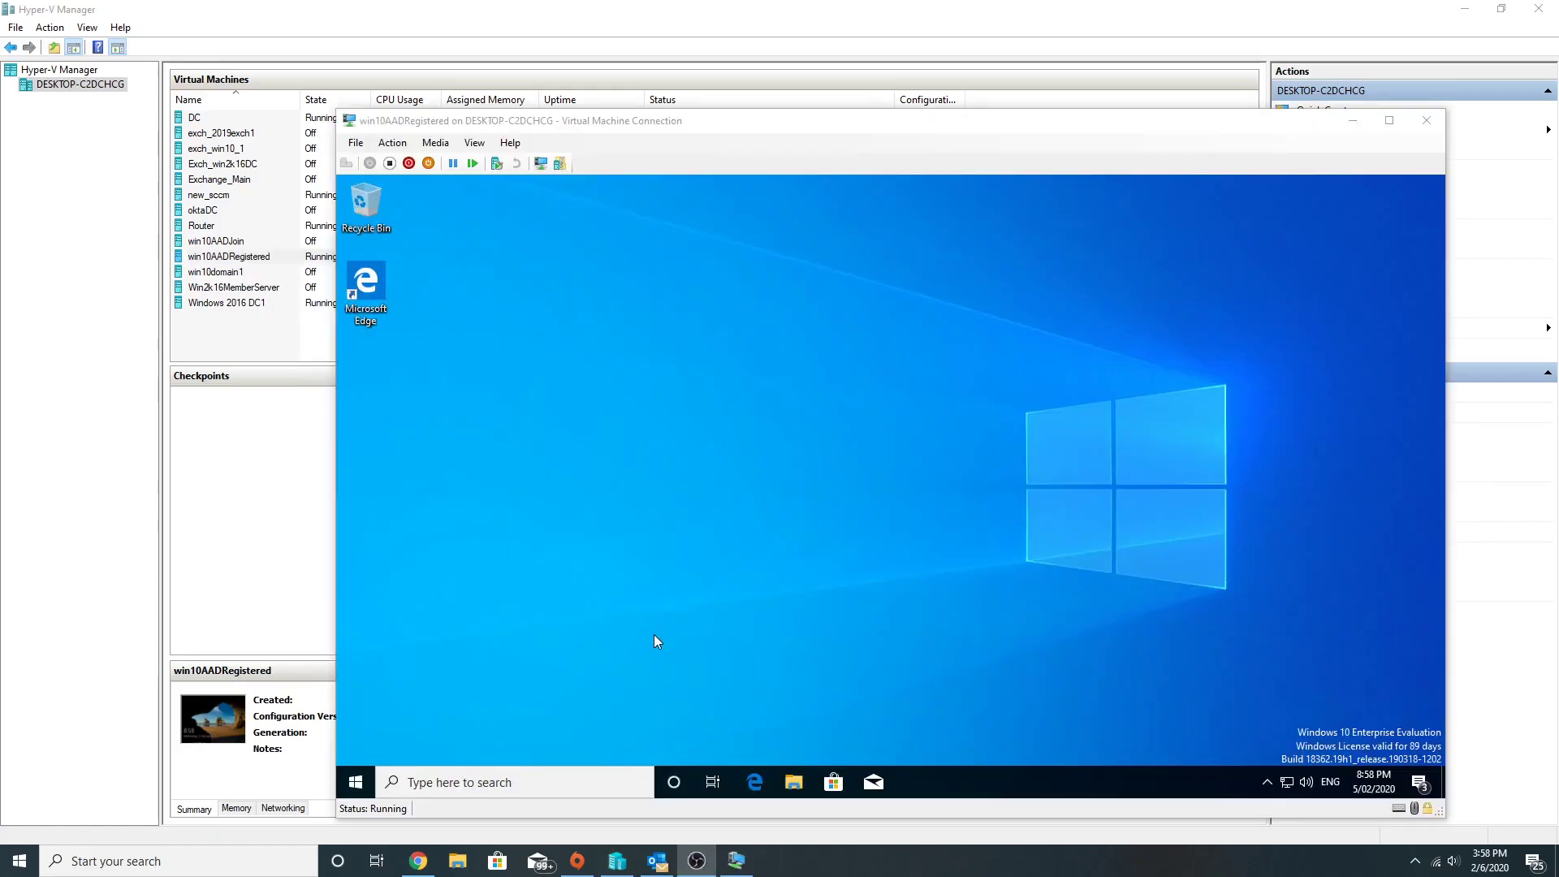
Step: Try outlook.office365.com in the VM's Edge with the connected work account, hitting the block page
left_click(756, 781)
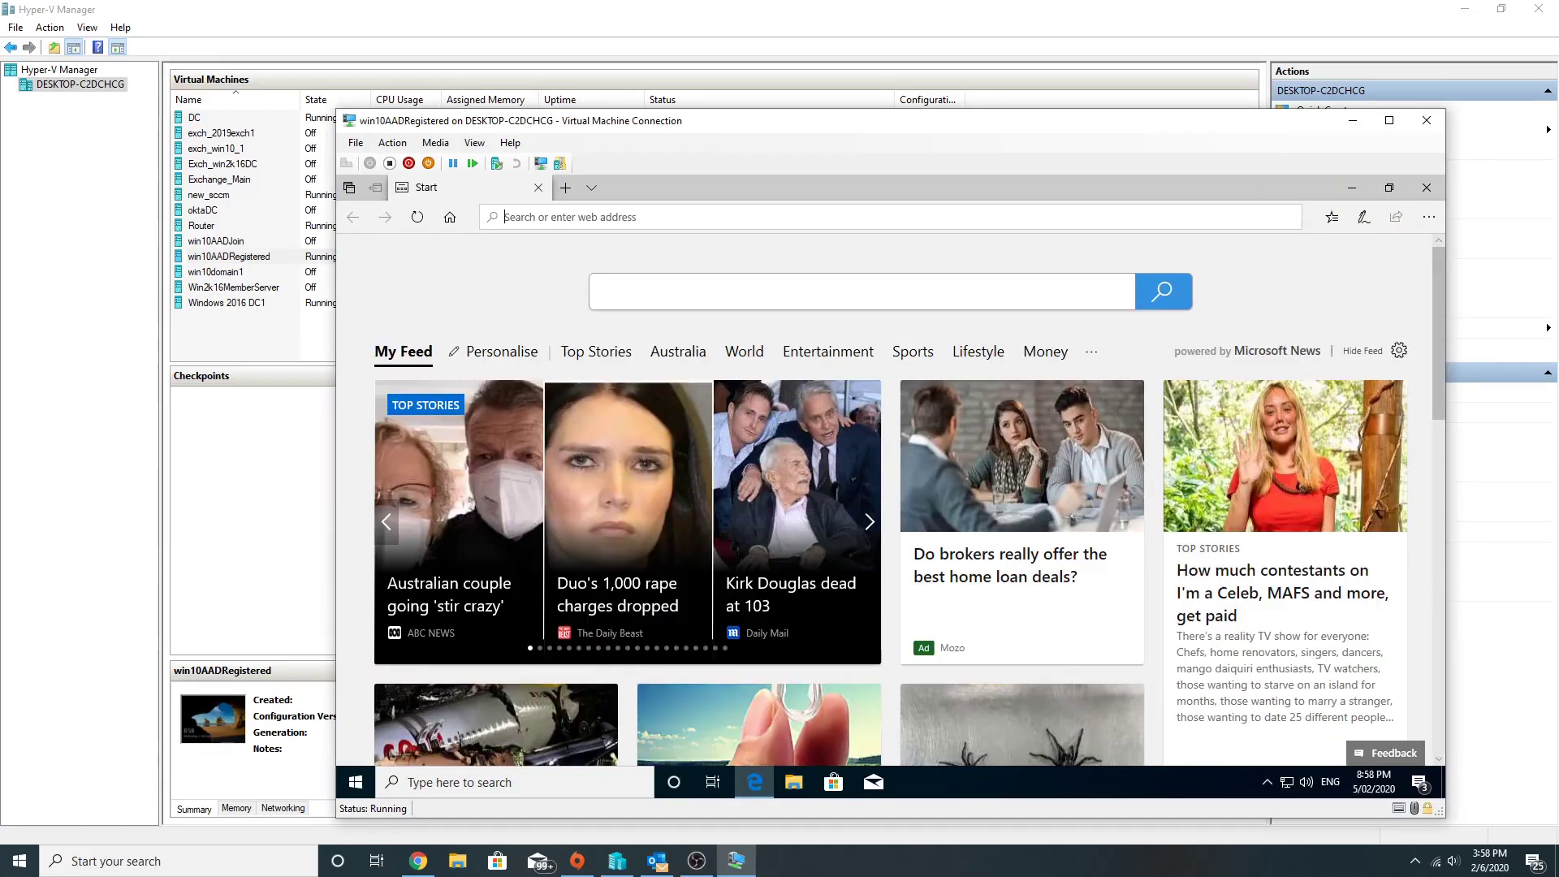
type("outlook.office365.com/")
key("Return")
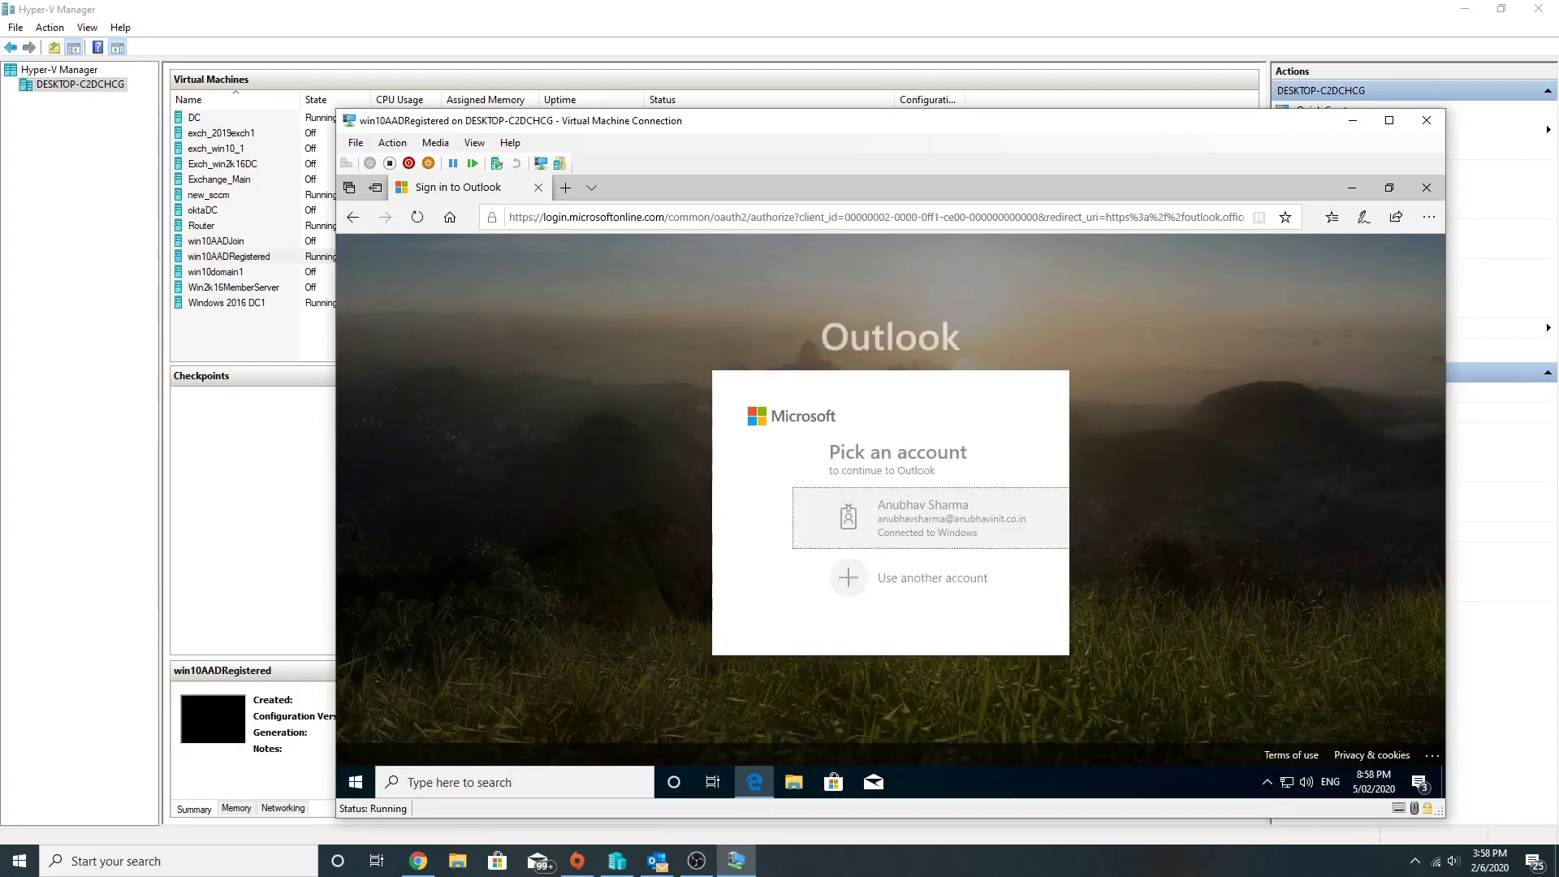
left_click(814, 523)
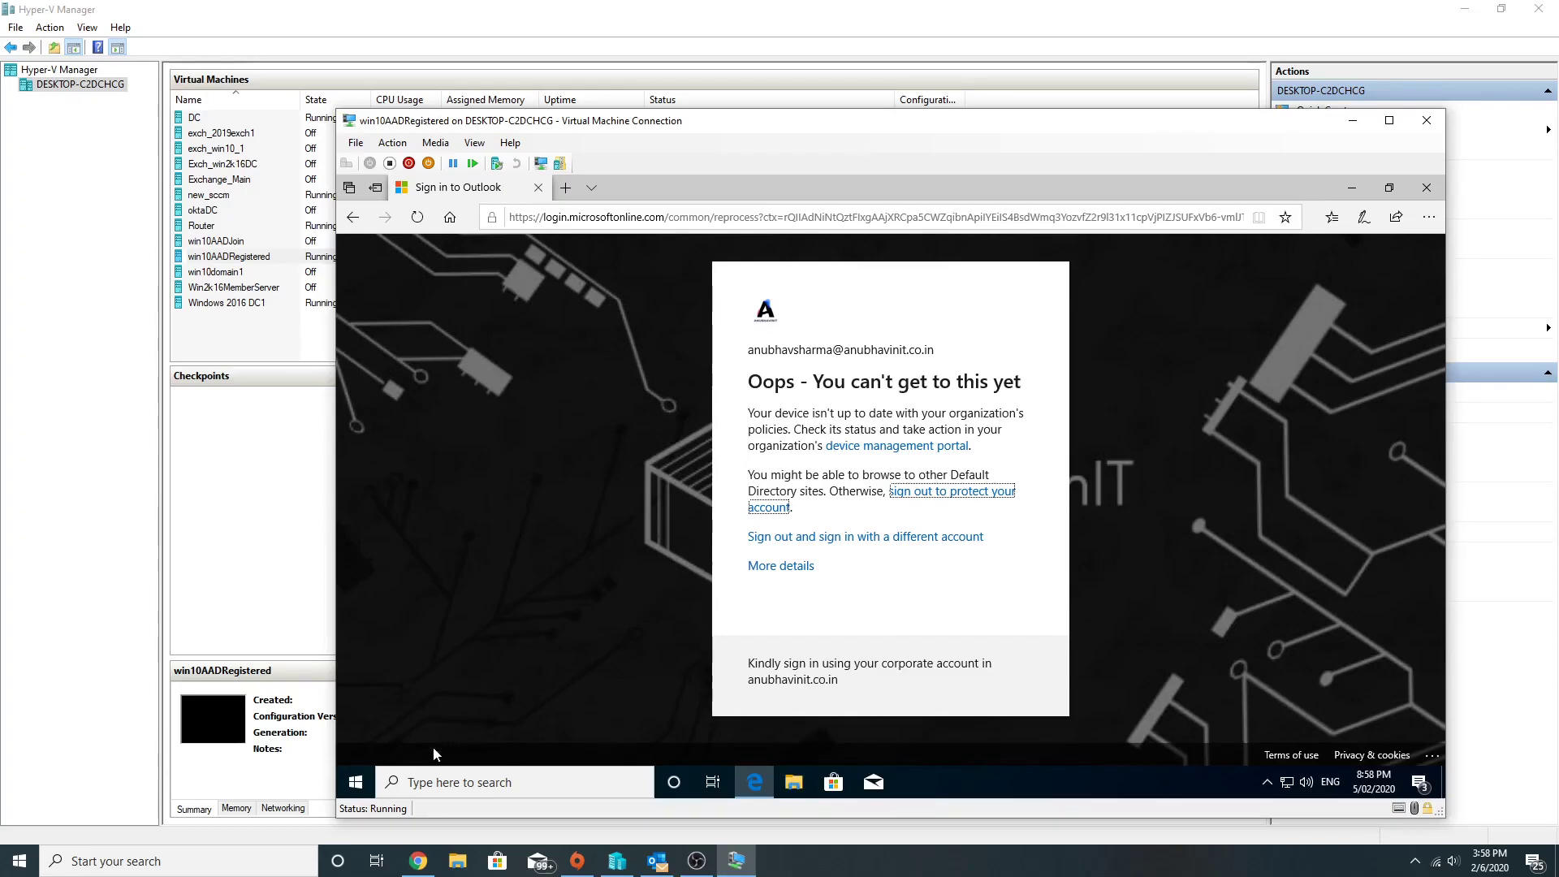
Step: Turn Windows Defender Firewall on for private and public networks, then close the blocked Outlook page
left_click(357, 784)
type("control")
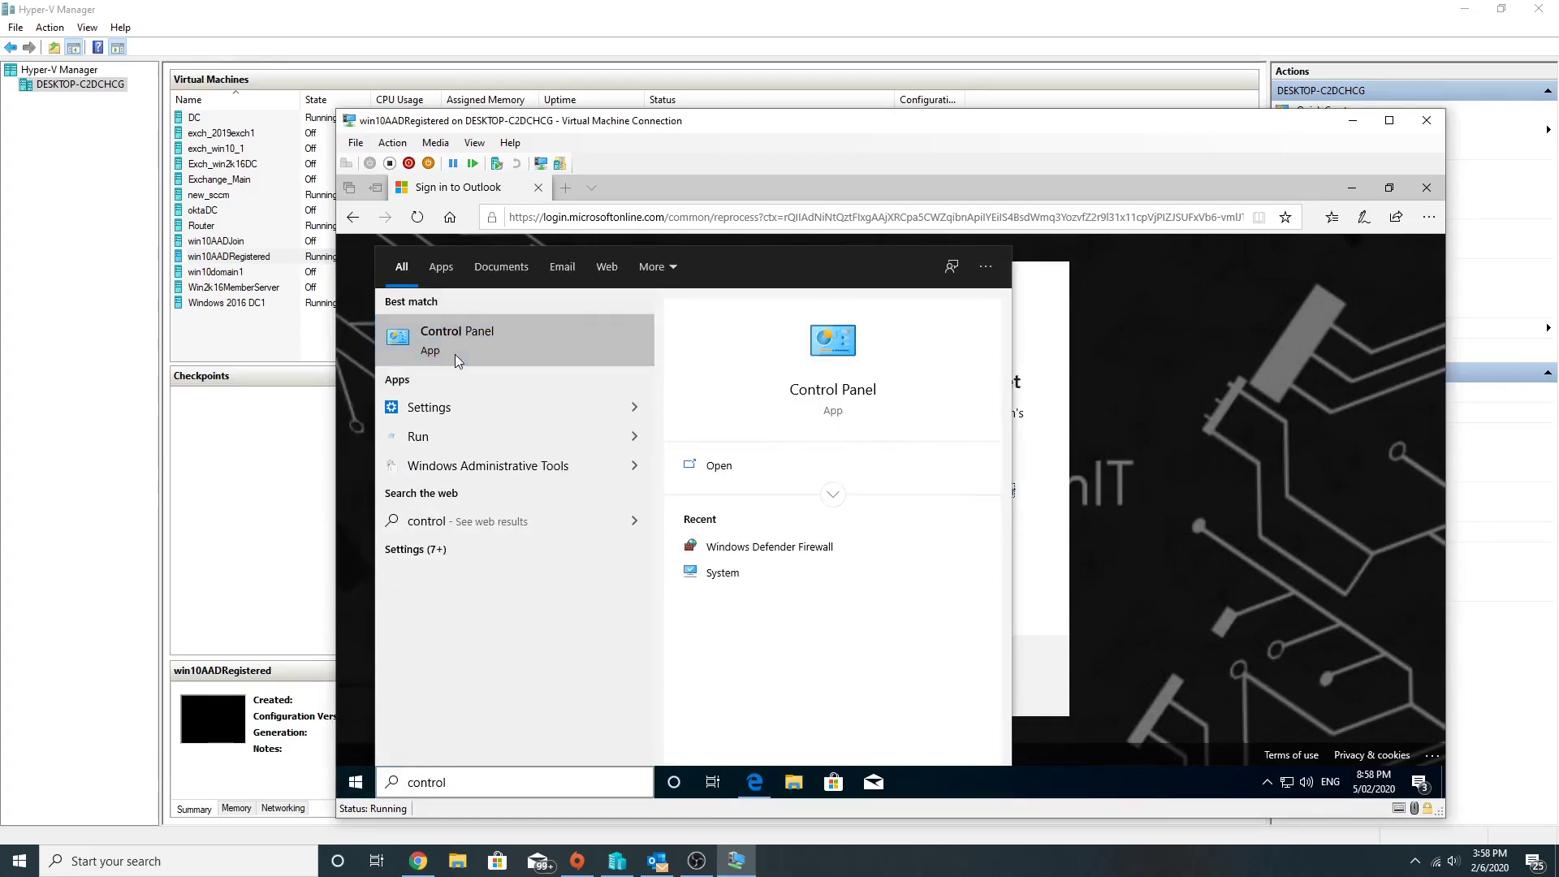
left_click(454, 354)
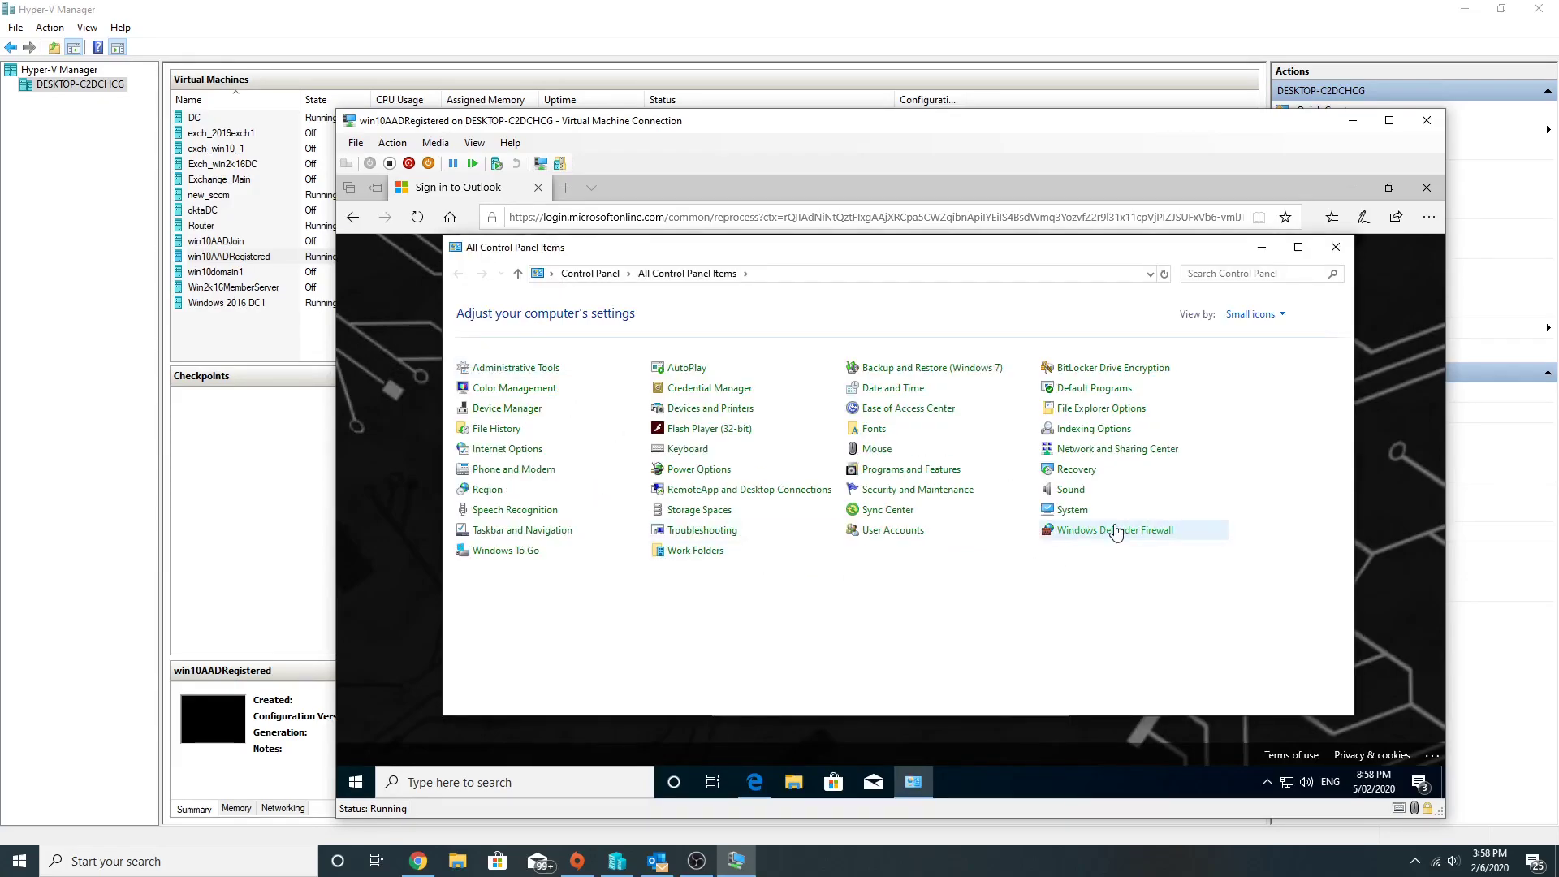
left_click(1116, 532)
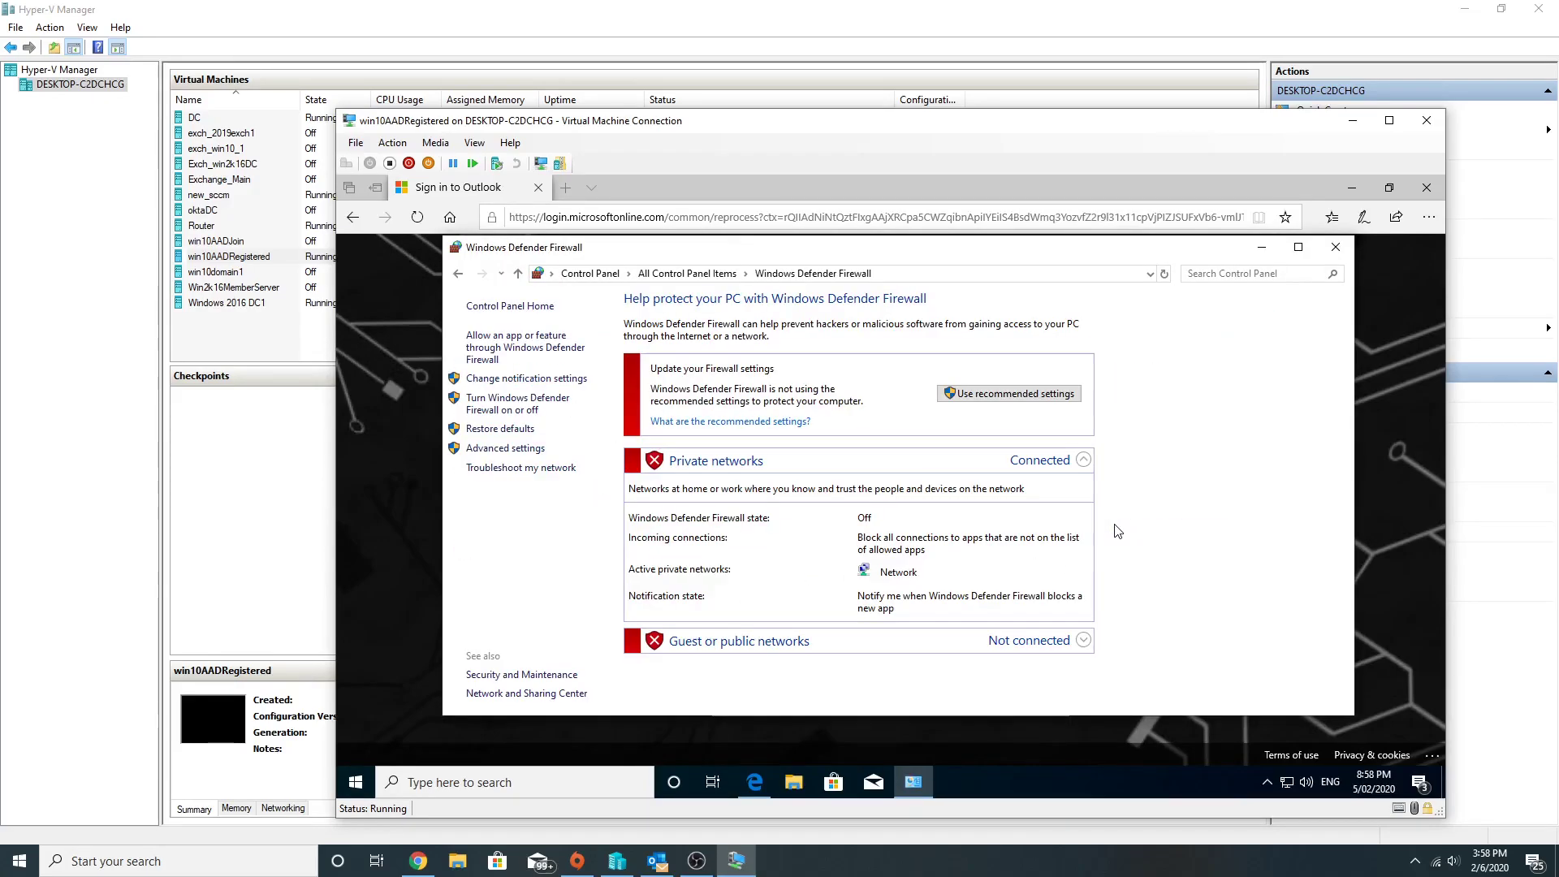
left_click(525, 412)
left_click(712, 367)
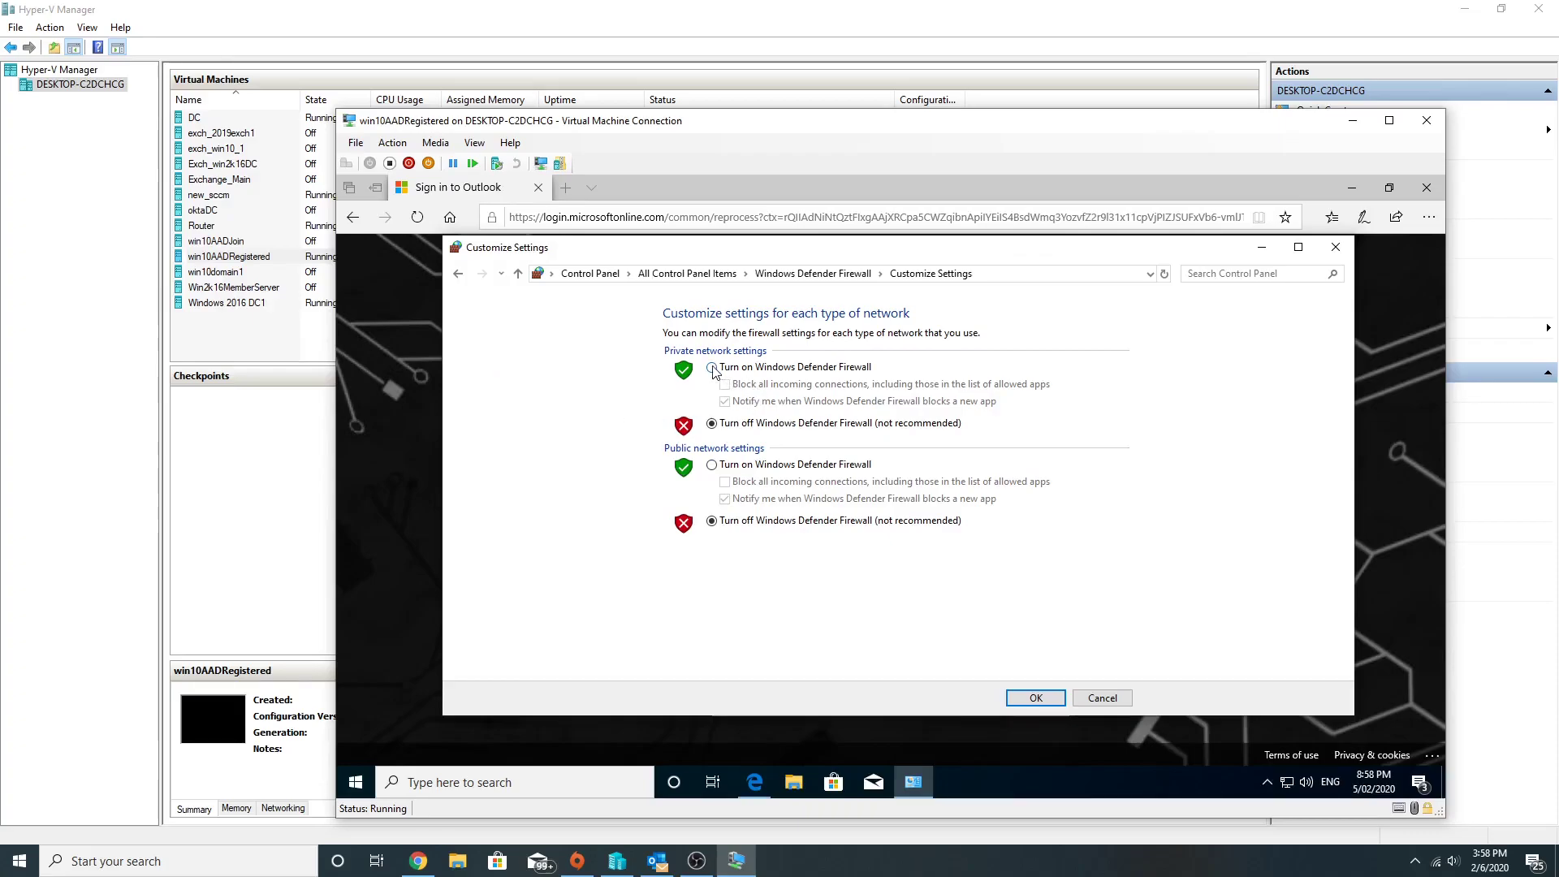
left_click(723, 467)
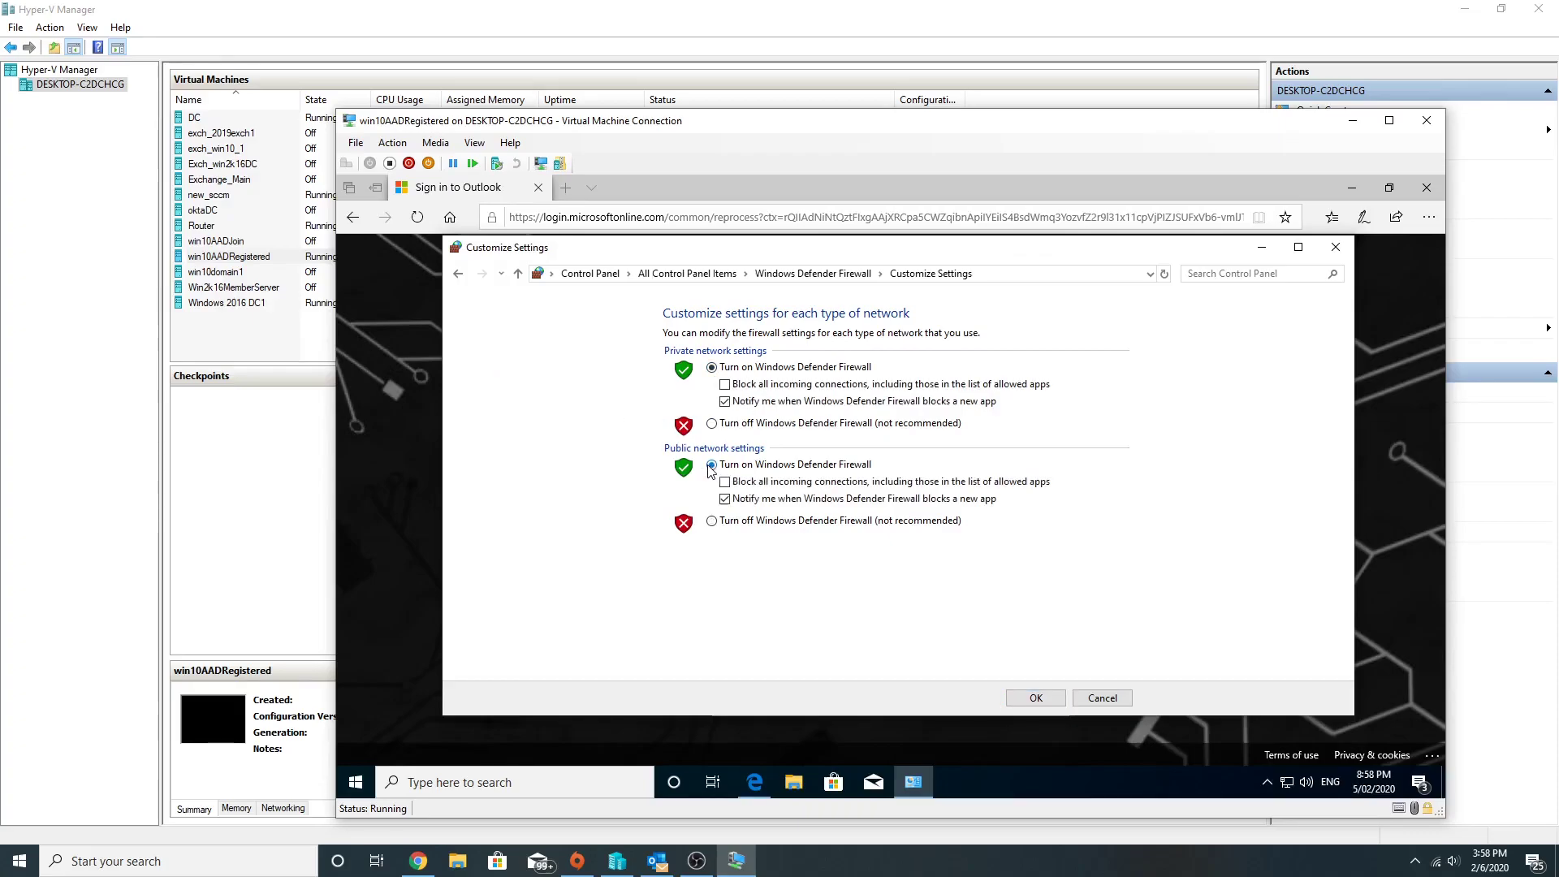
left_click(1027, 698)
left_click(1335, 247)
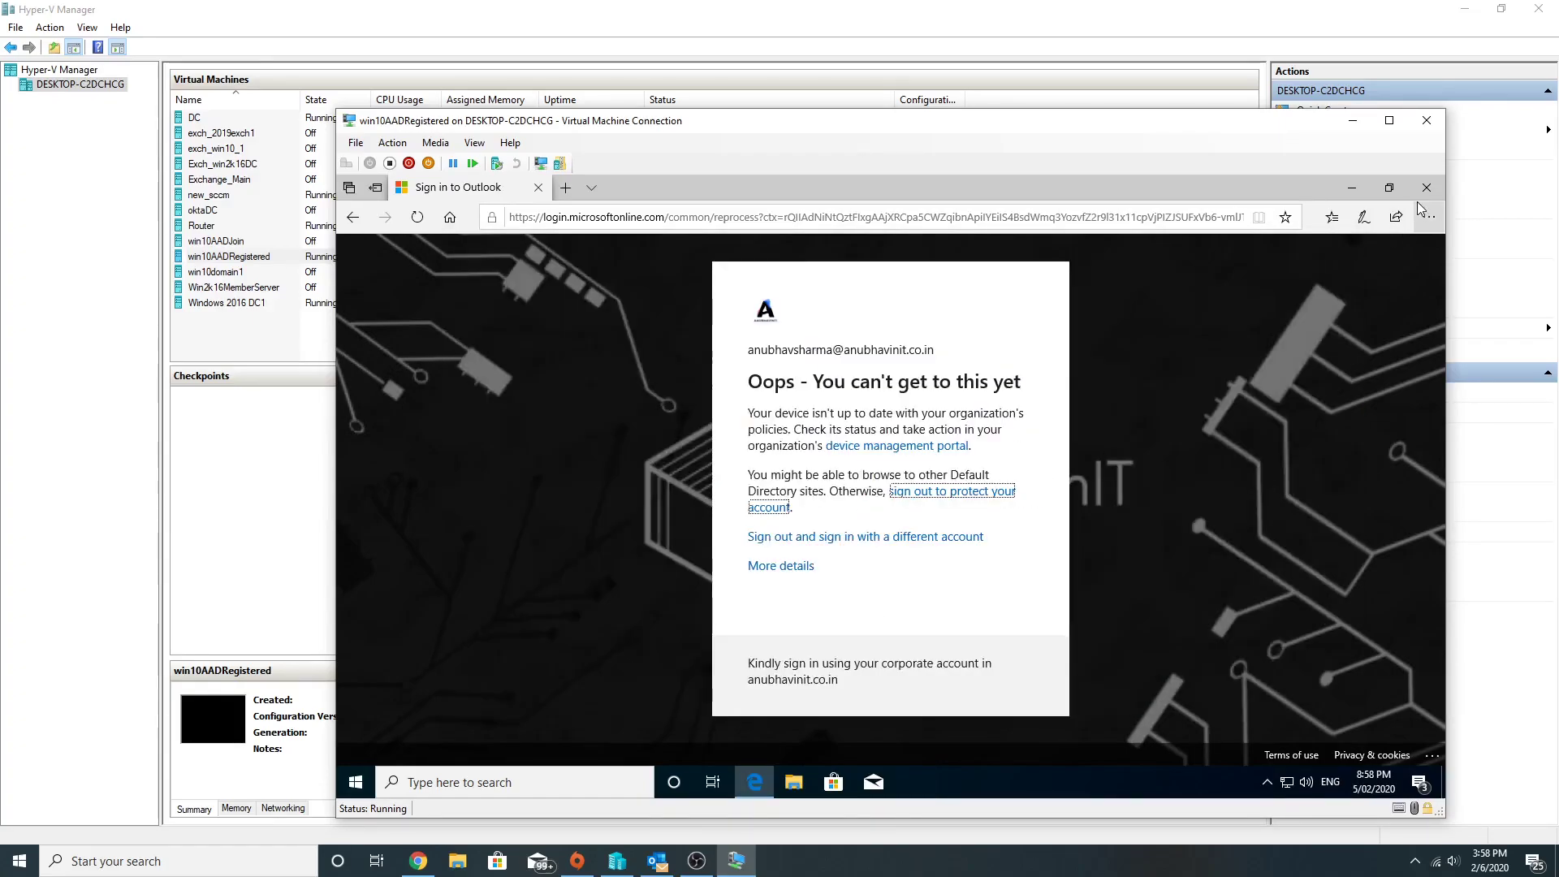
left_click(1426, 187)
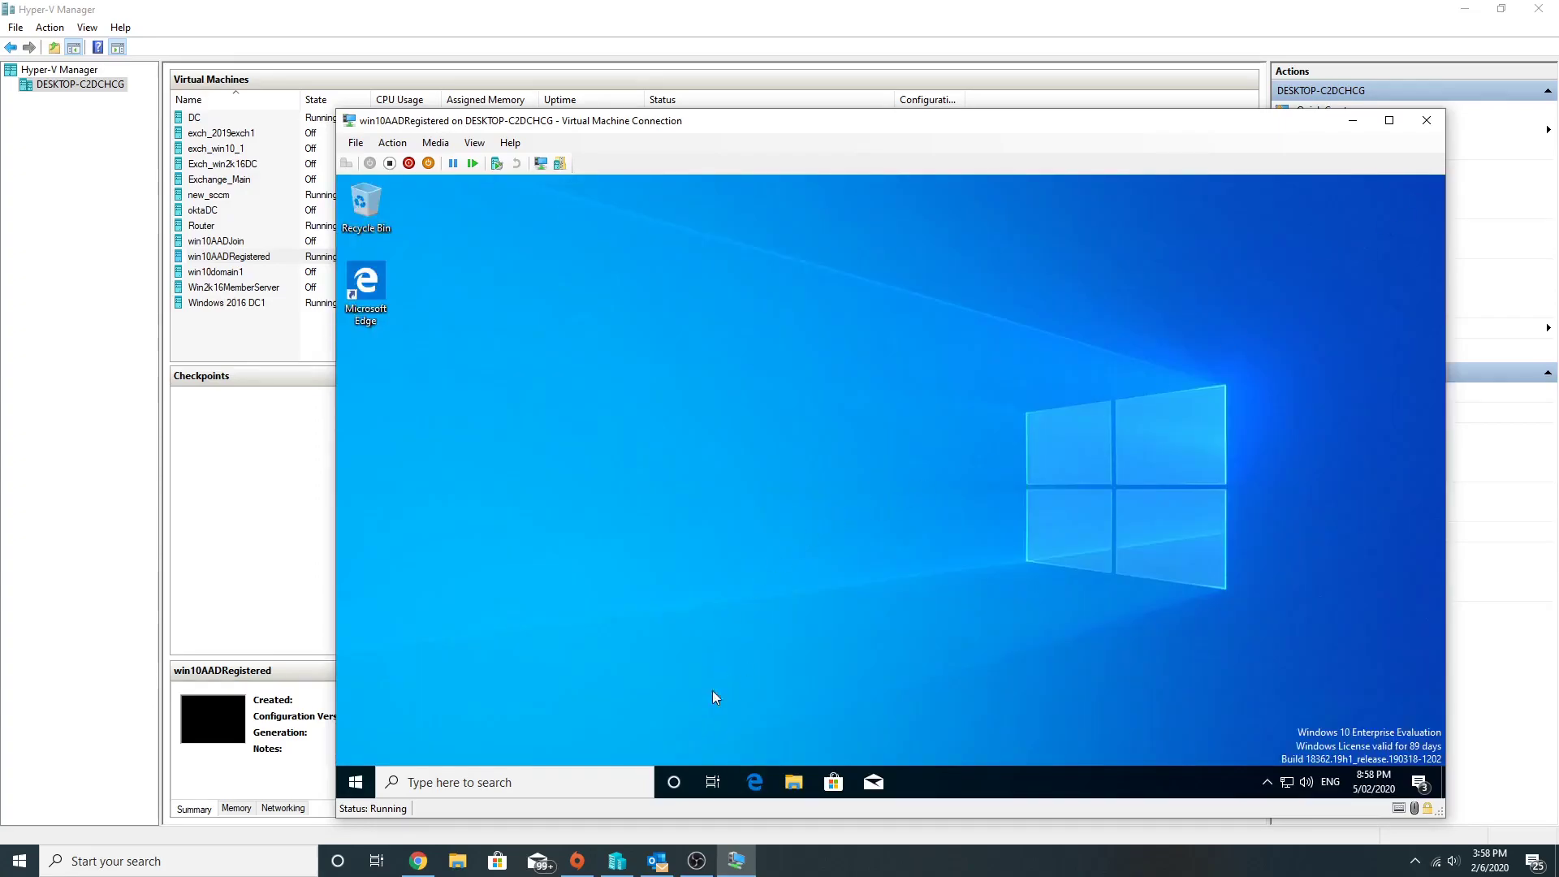
left_click(418, 860)
Step: Open WIN10AADREG under Intune All devices and trigger a Sync, confirming with Yes
left_click(476, 215)
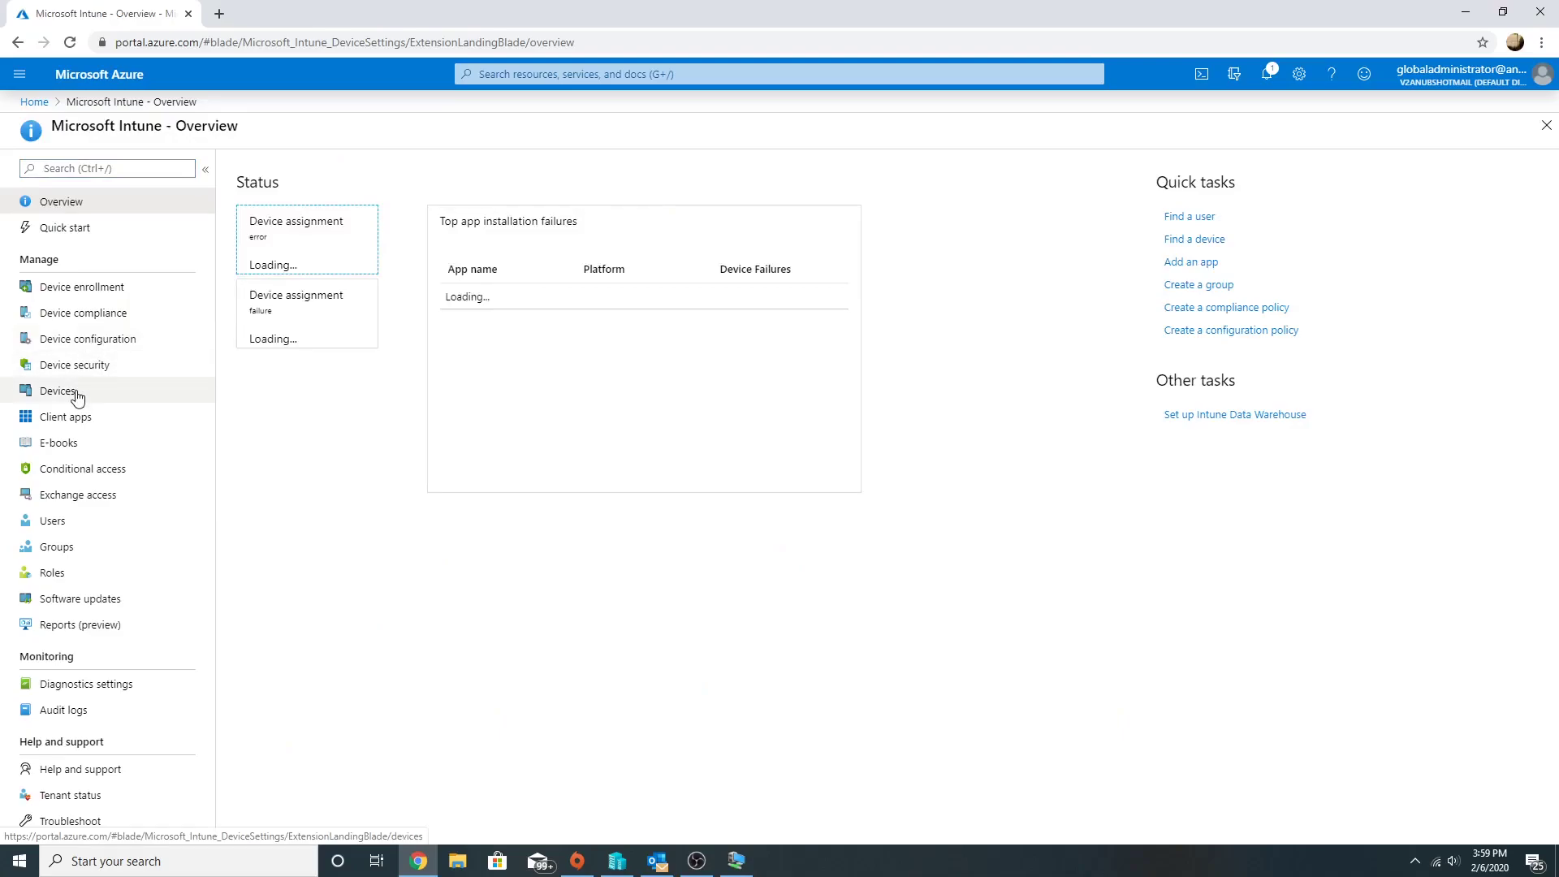
left_click(73, 391)
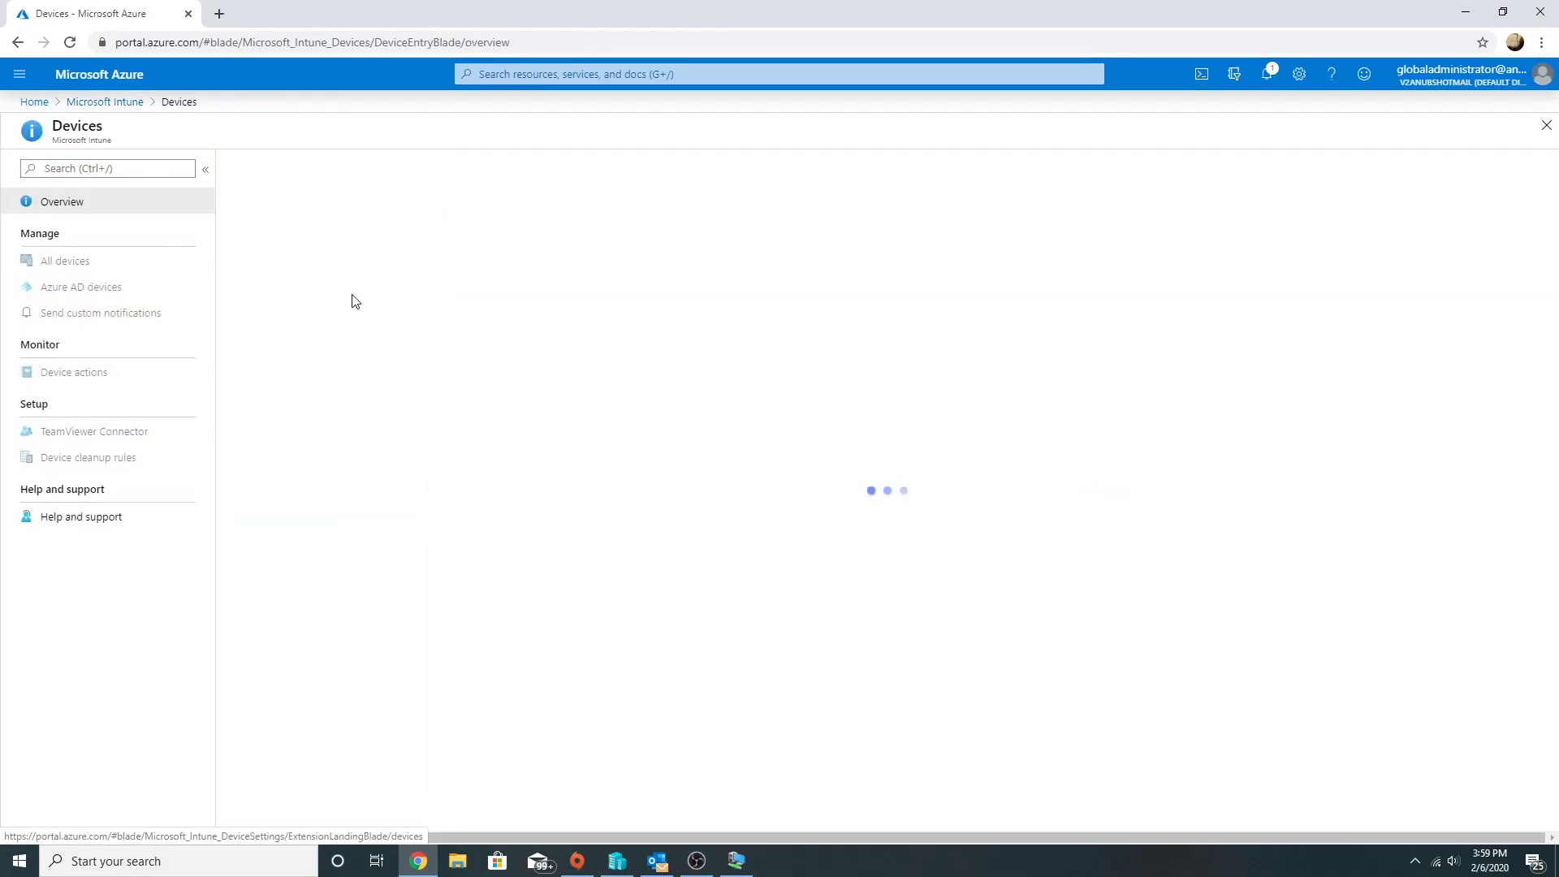
left_click(98, 266)
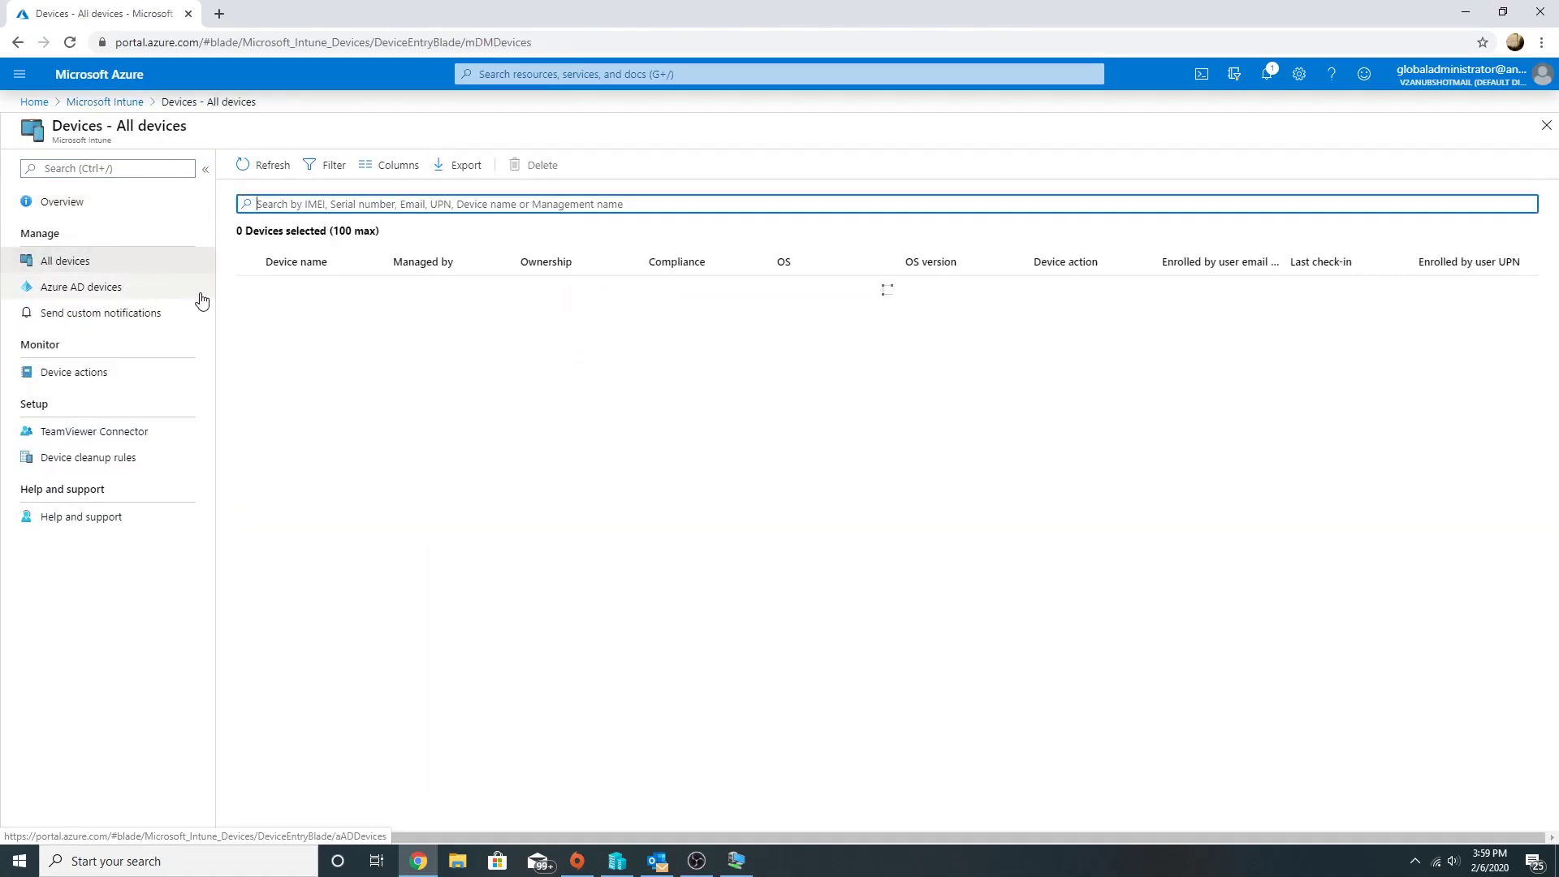
left_click(298, 319)
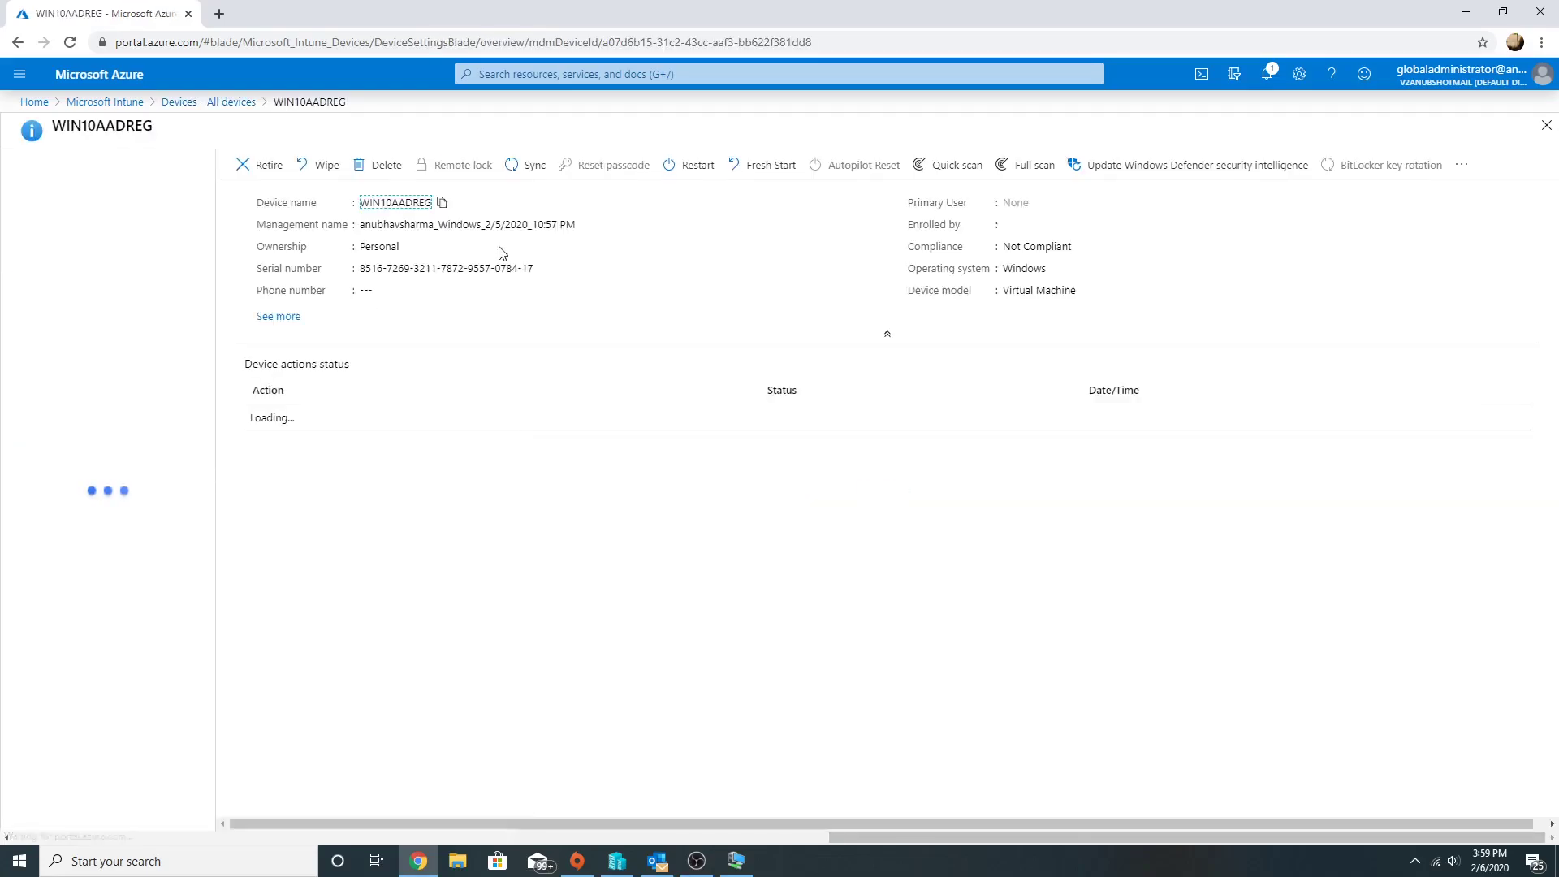
left_click(533, 165)
left_click(562, 299)
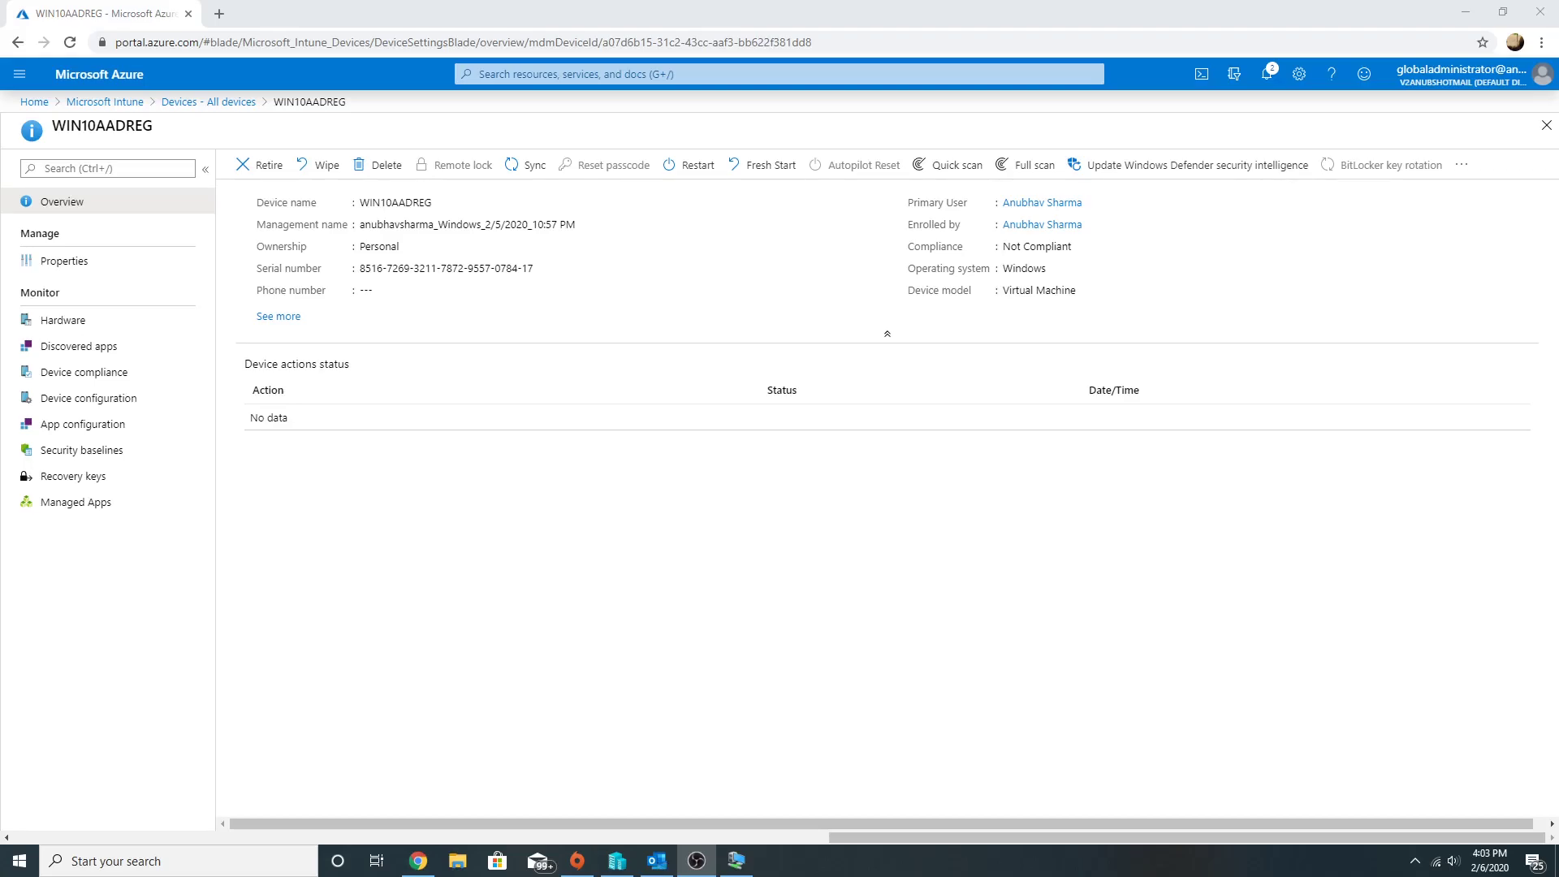
Step: Reload outlook.office365.com in the VM with the connected account, check the inbox, then close the VM connection
left_click(735, 860)
left_click(754, 781)
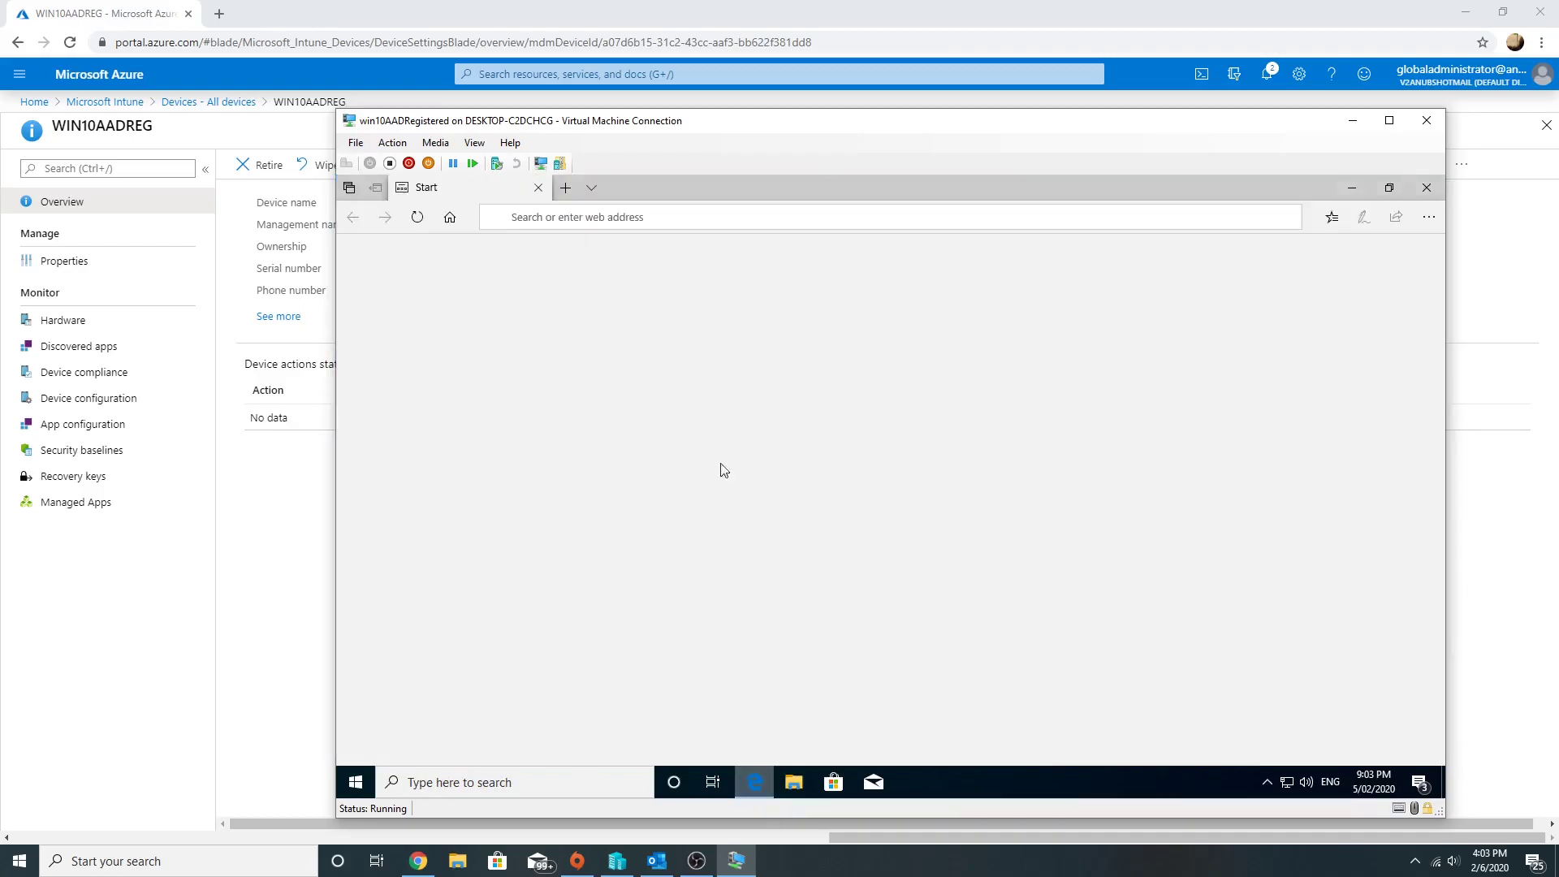
type("outloo")
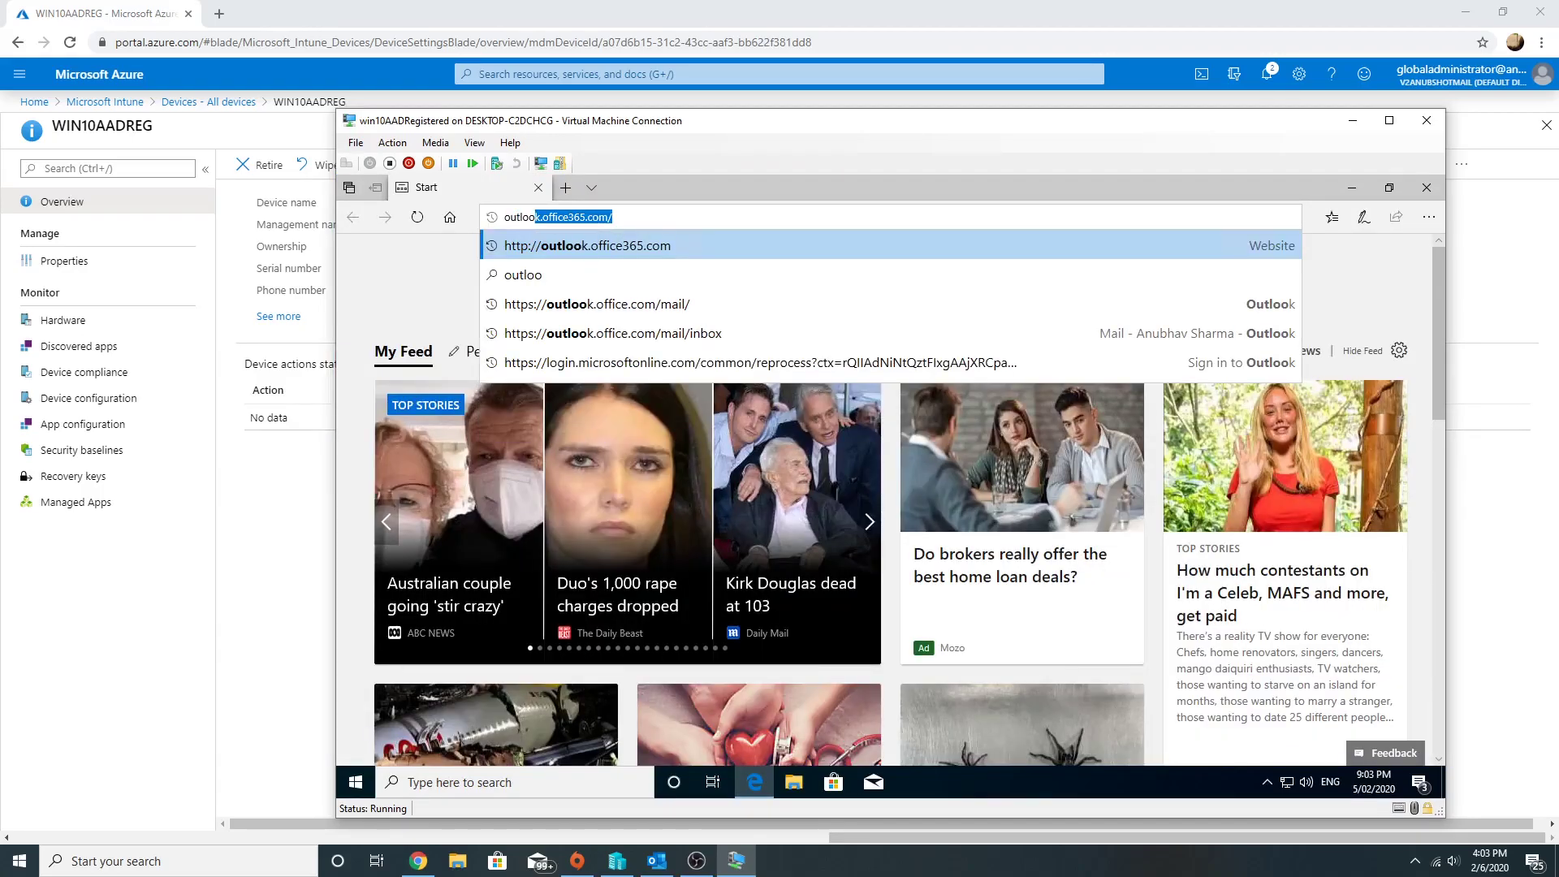
key("Return")
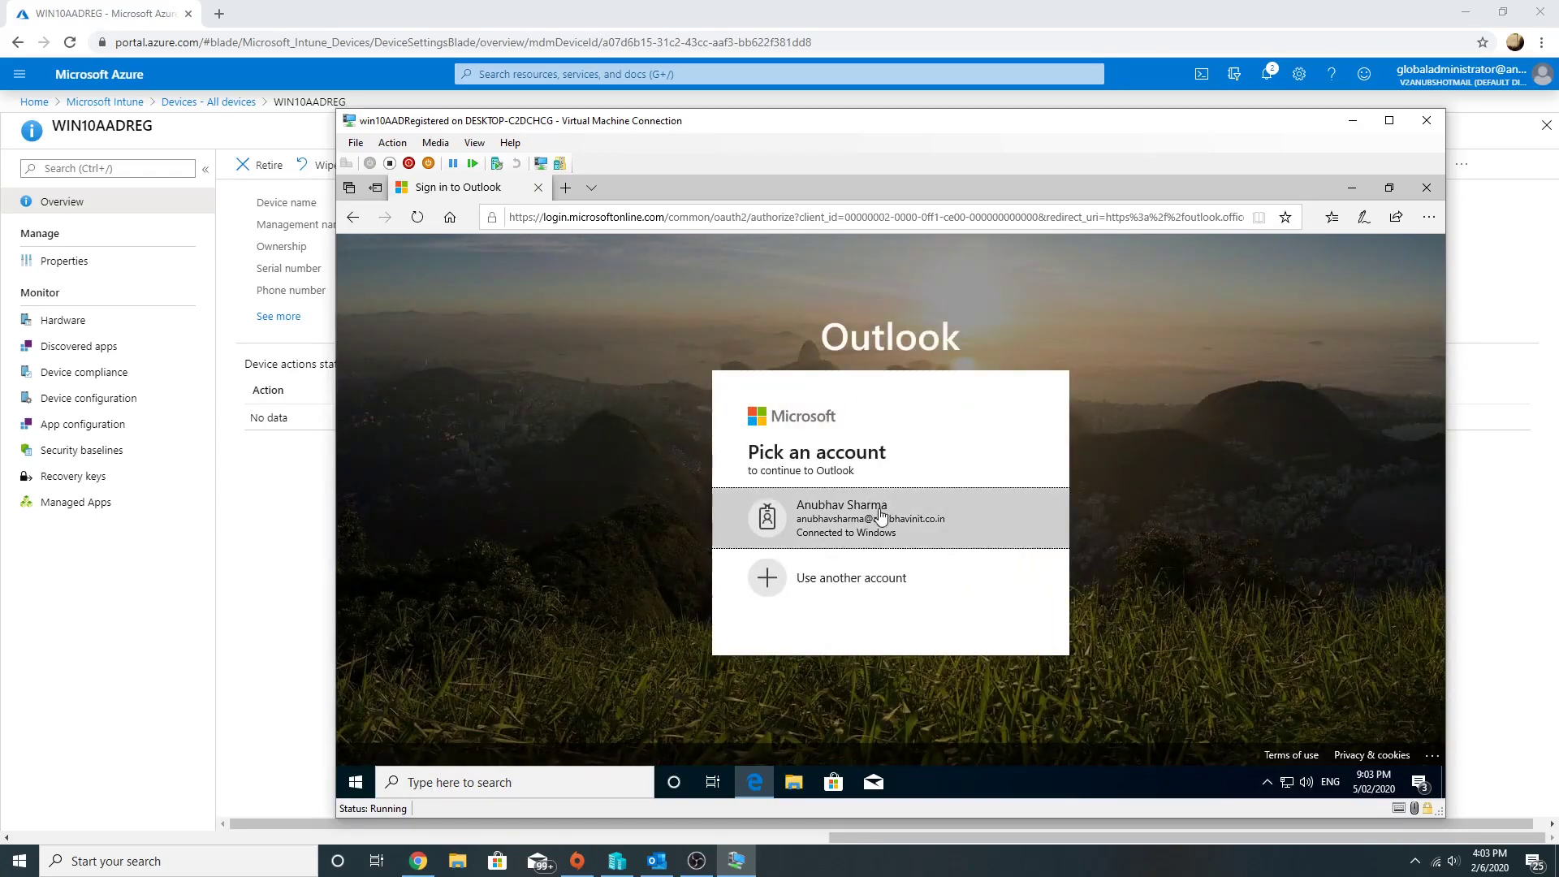
left_click(880, 515)
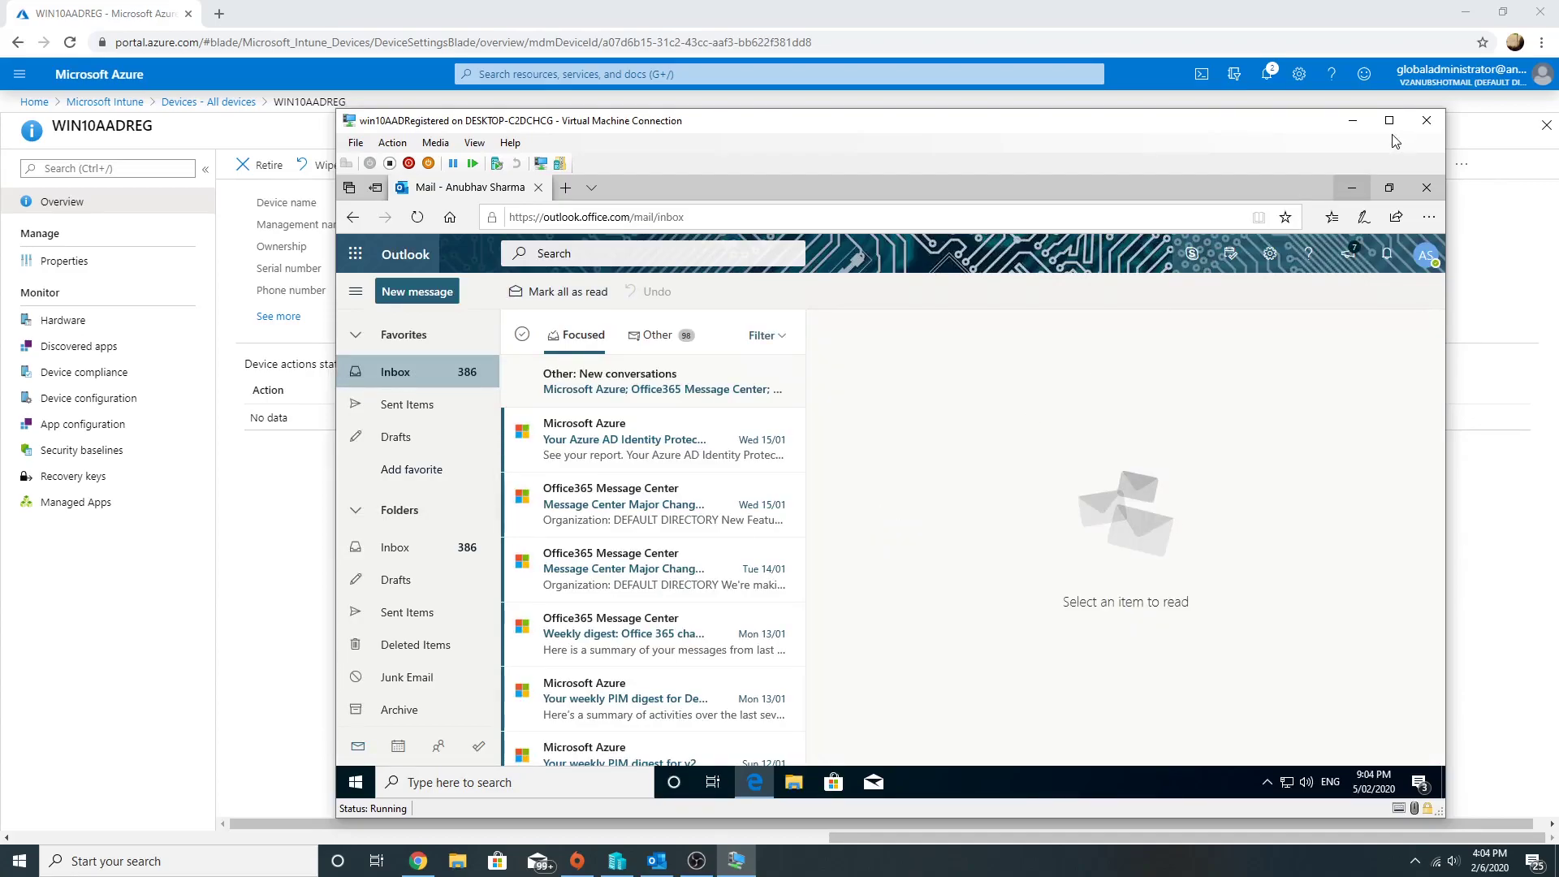
left_click(1427, 120)
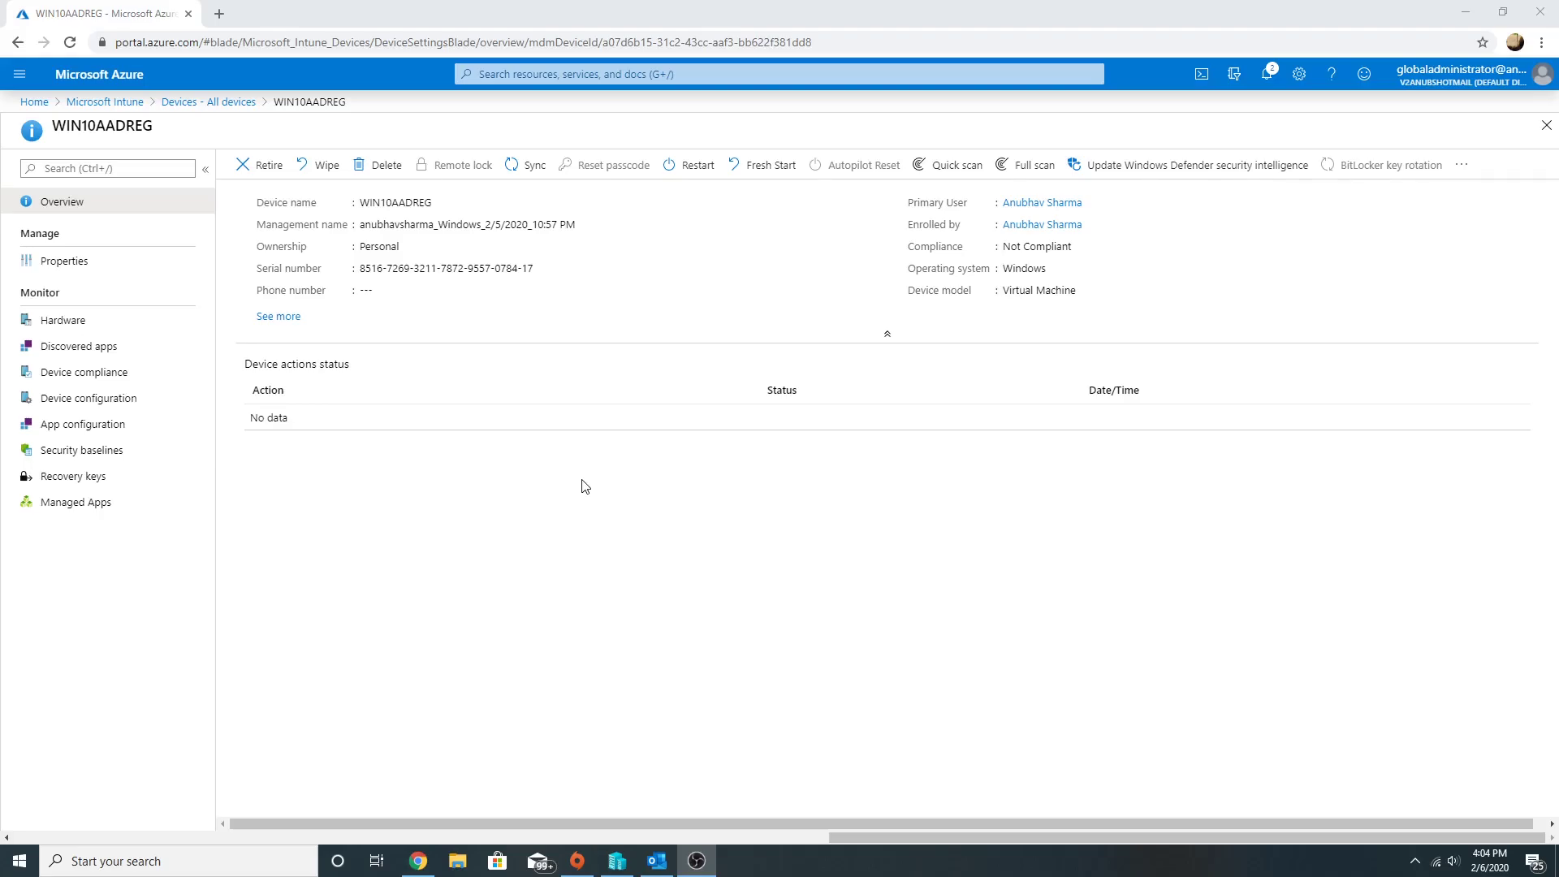
Step: Open the 'block non compliant devices' policy from Intune Conditional access, check its Grant controls, then return to the list
left_click(105, 102)
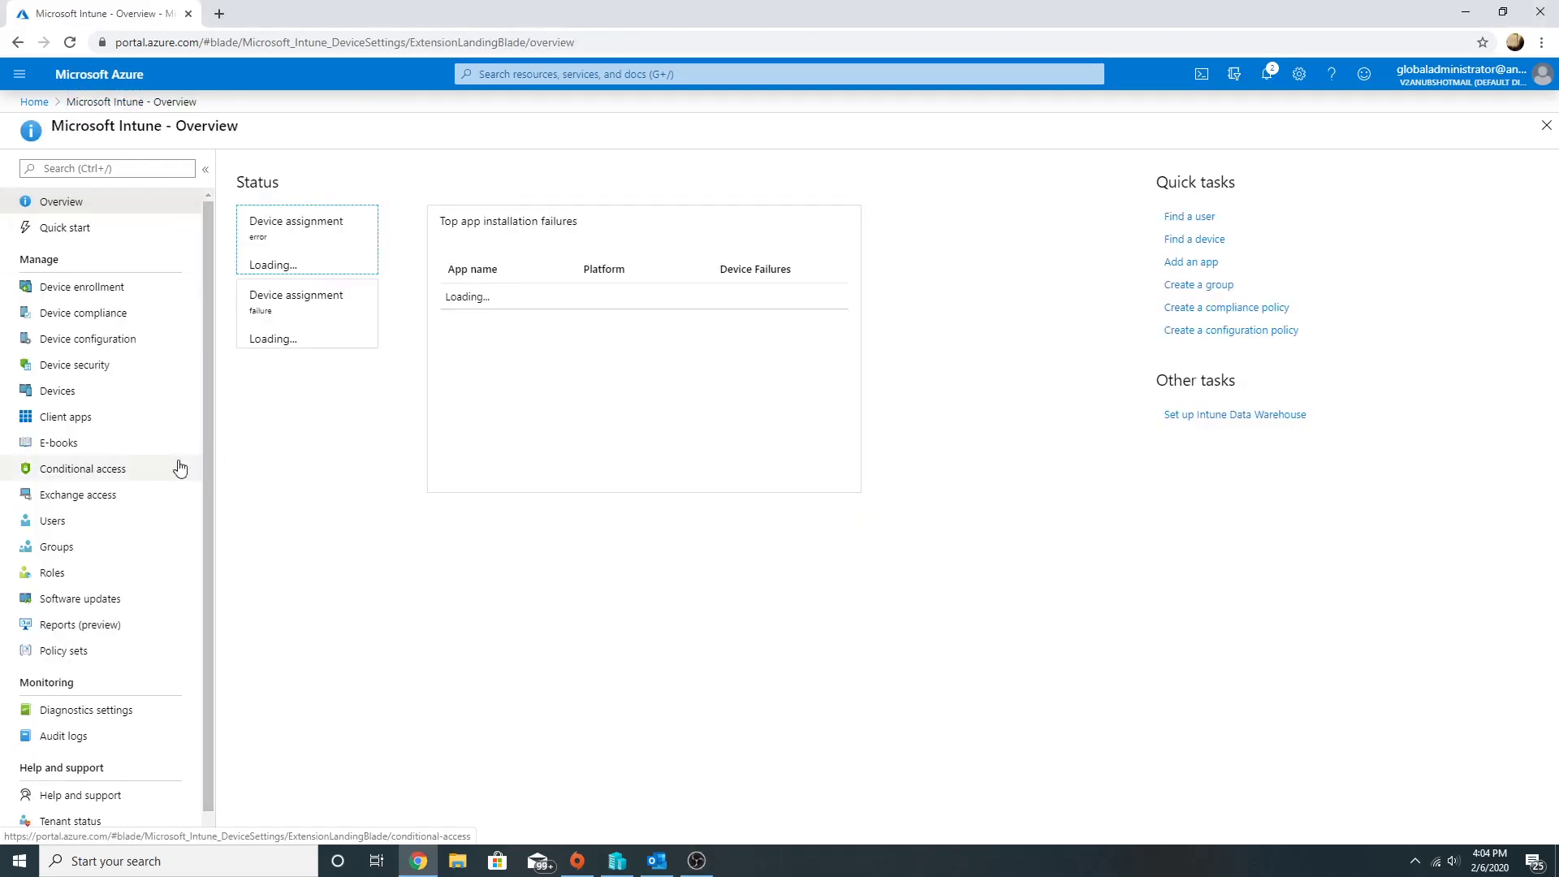
left_click(129, 469)
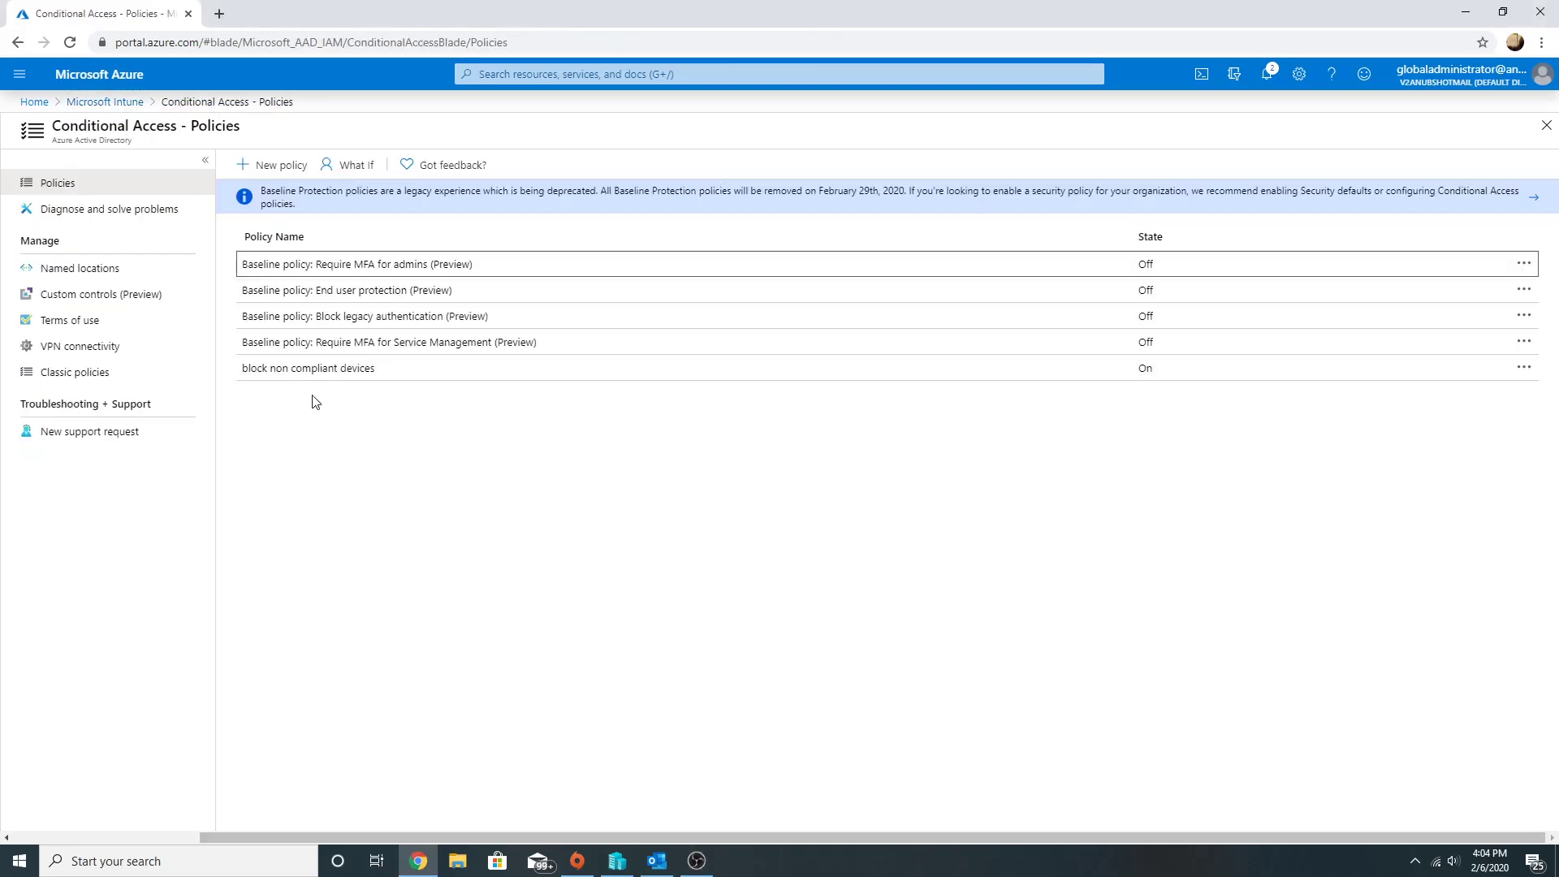
left_click(319, 368)
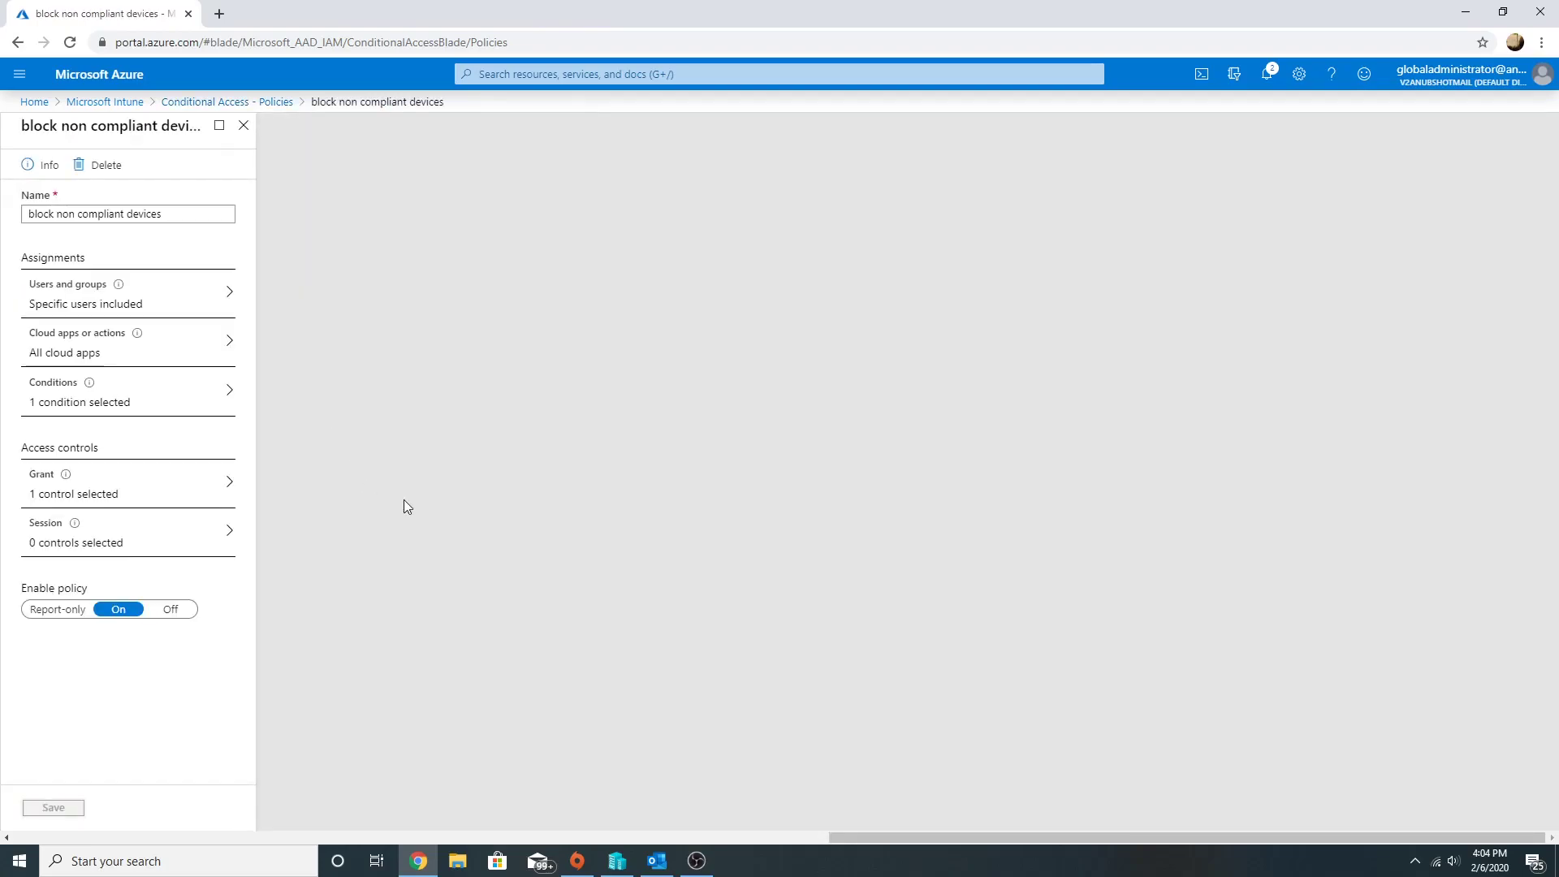
left_click(189, 503)
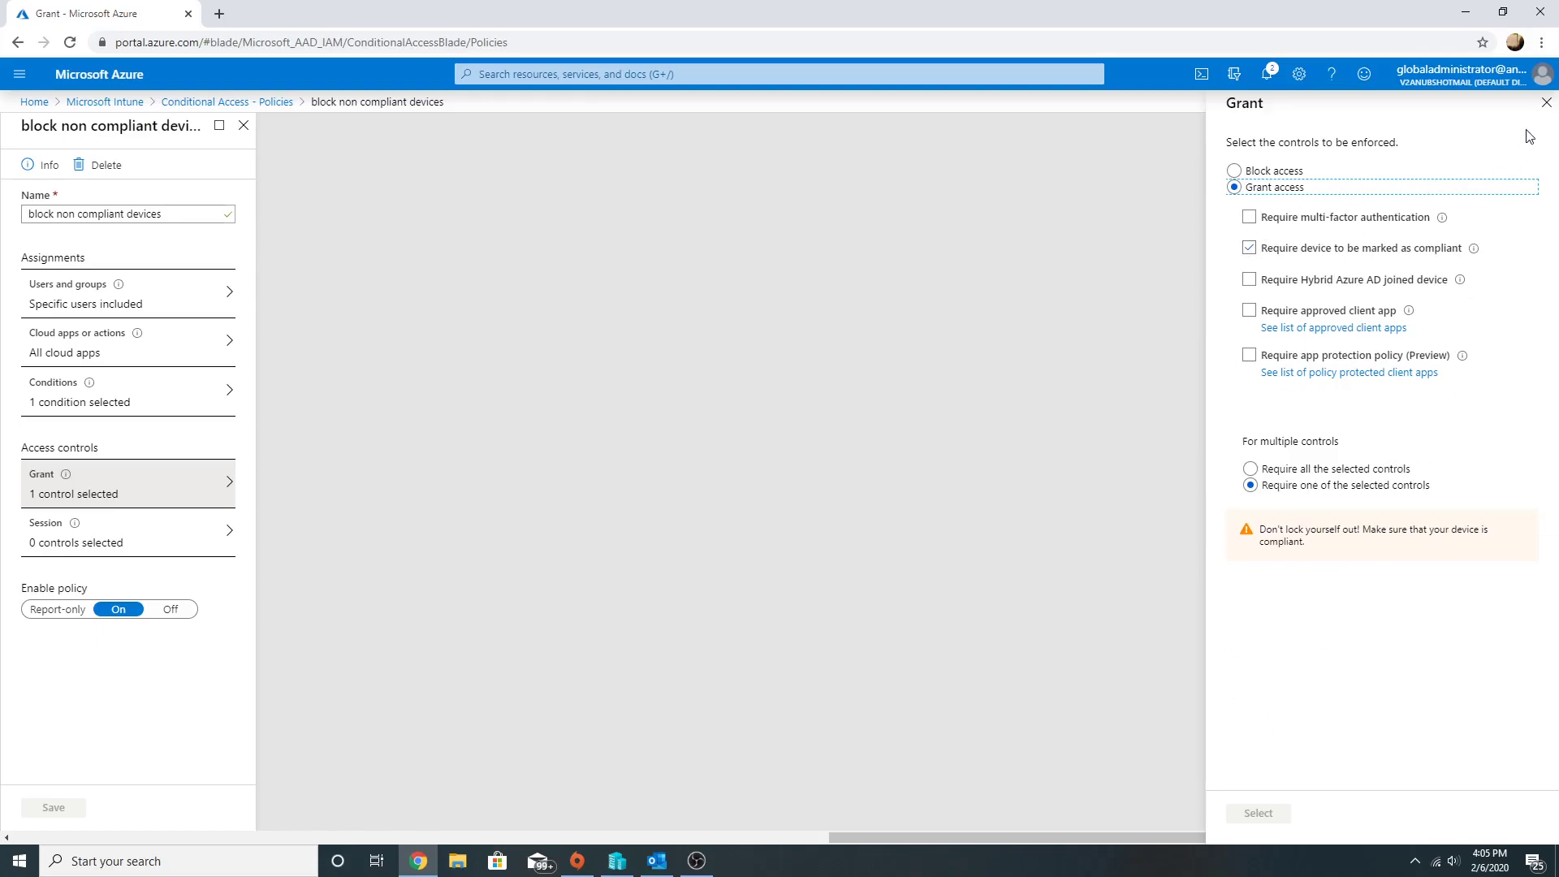
left_click(1546, 102)
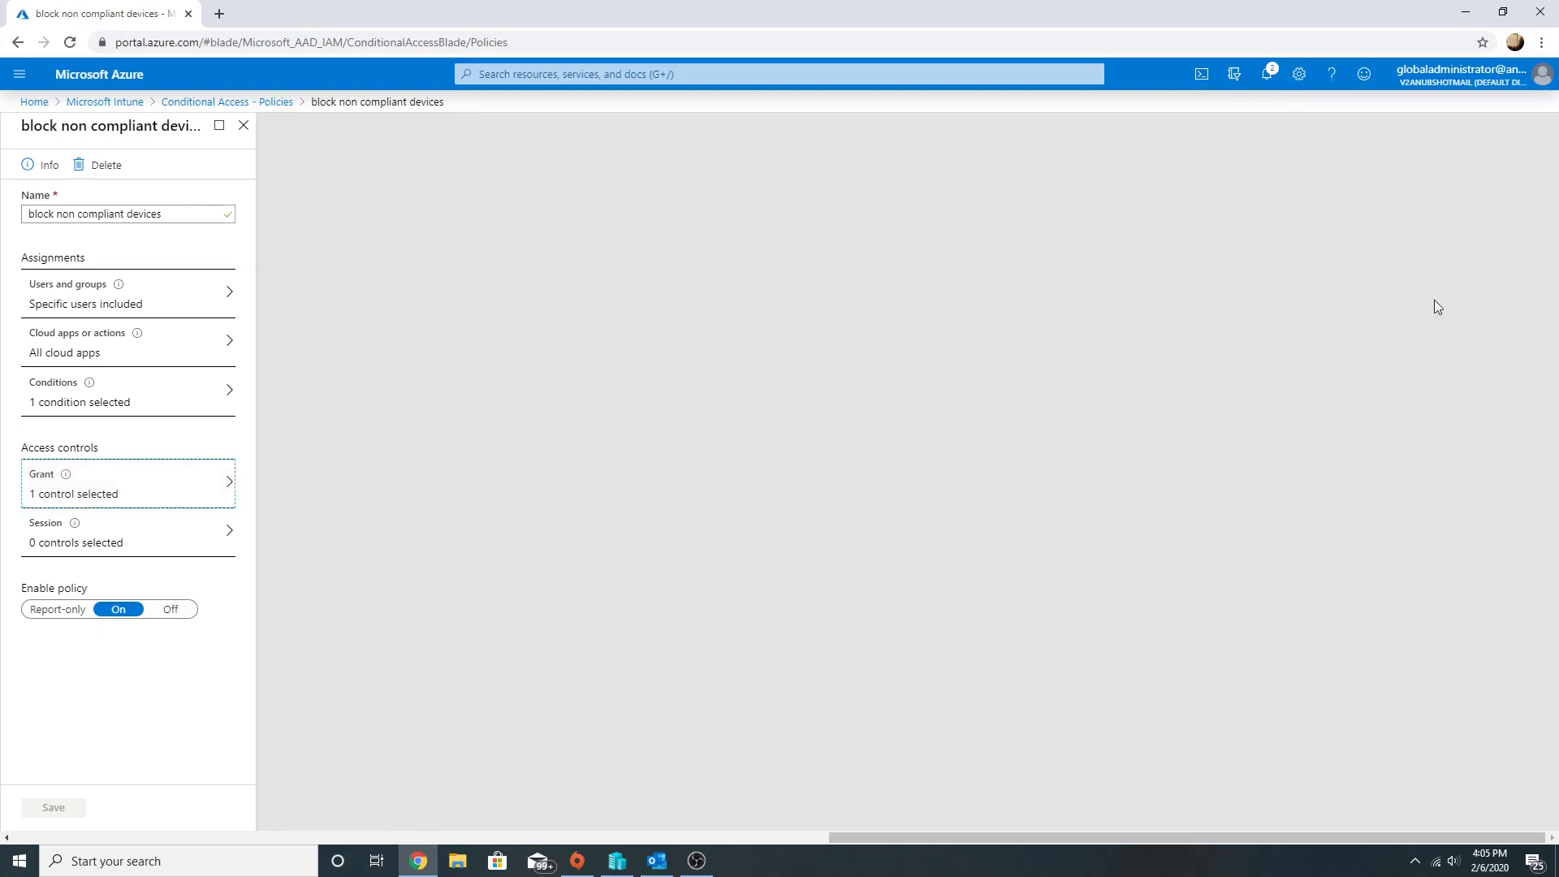
left_click(243, 125)
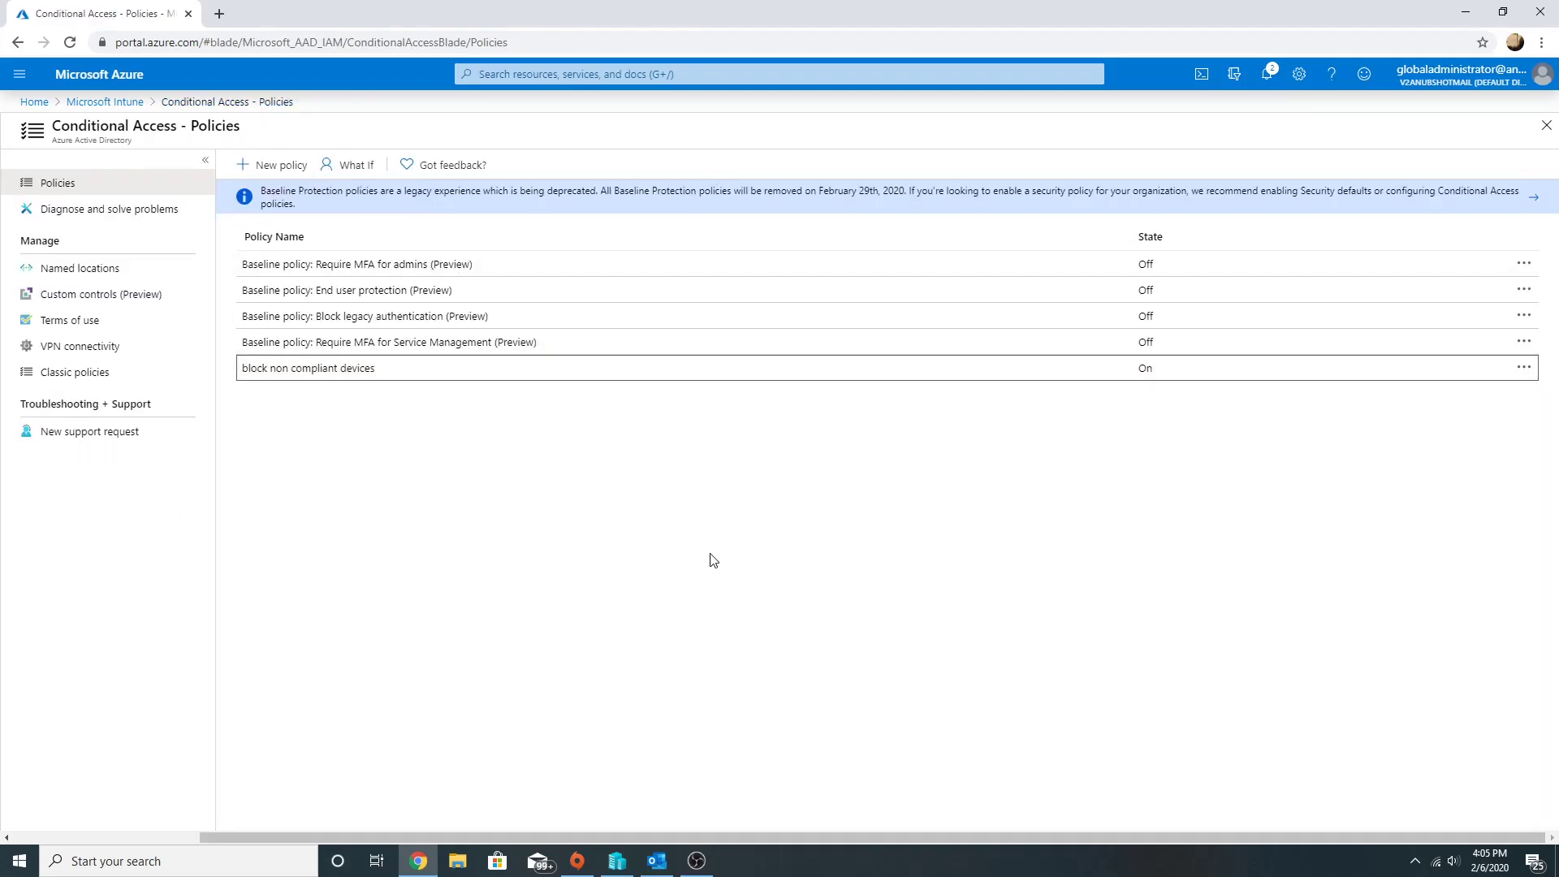